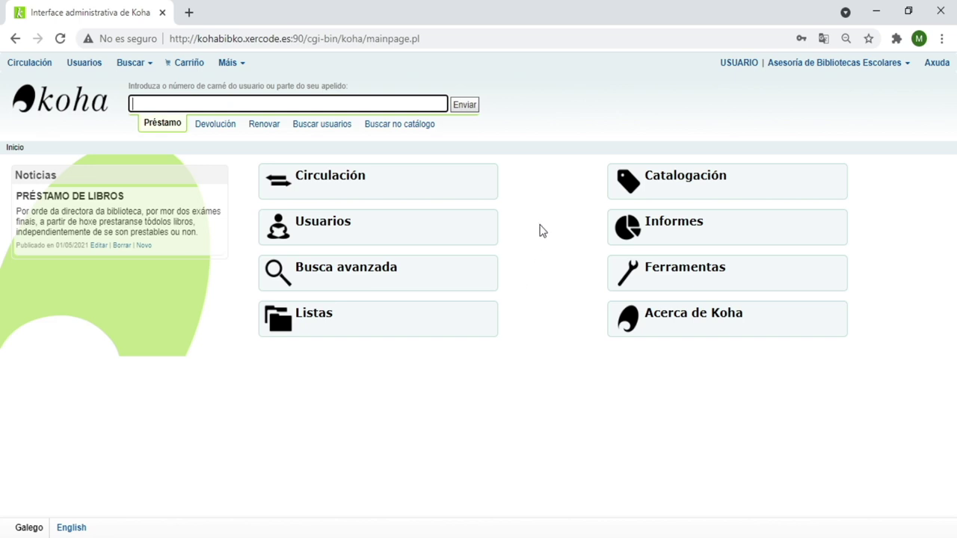
- Go to the Catalogación module and search the cataloguing records for isbn=848653108x
left_click(678, 184)
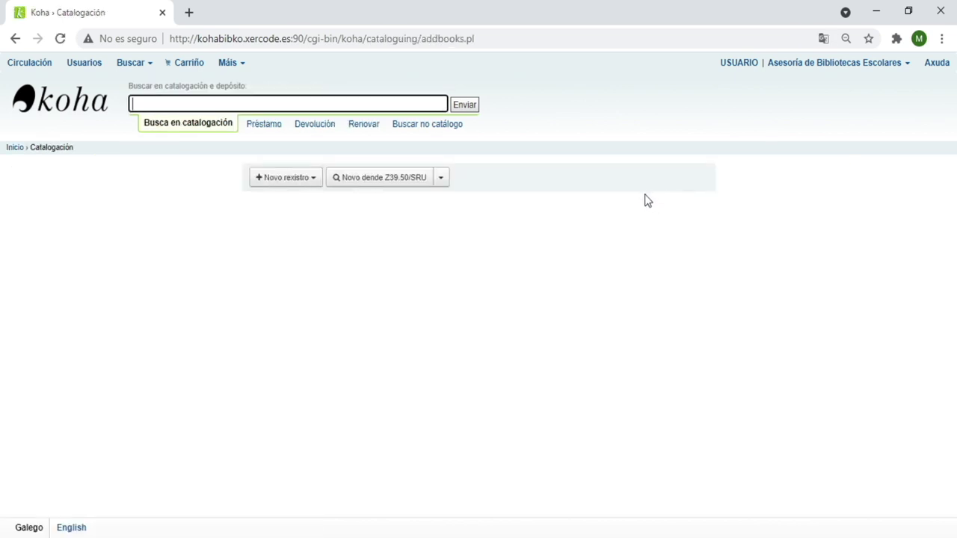
left_click(243, 65)
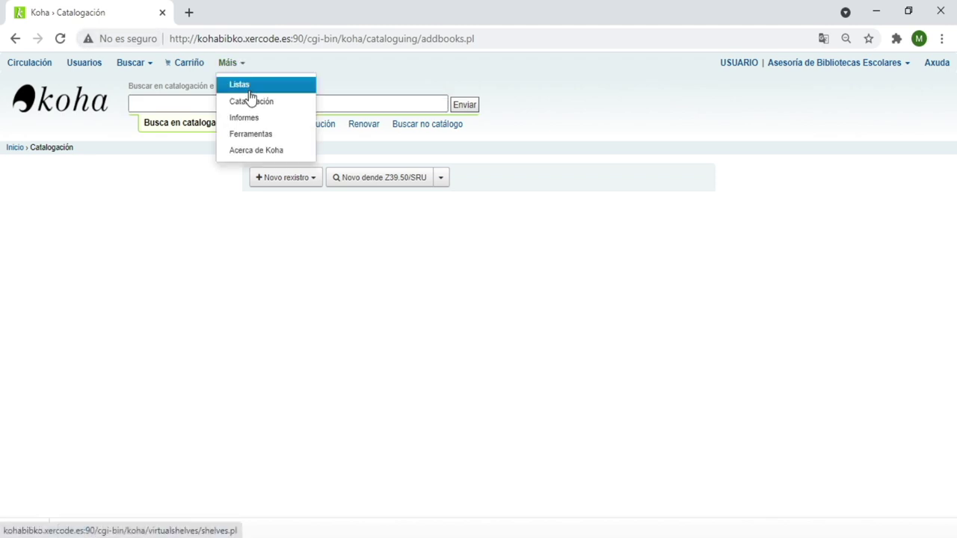
left_click(257, 100)
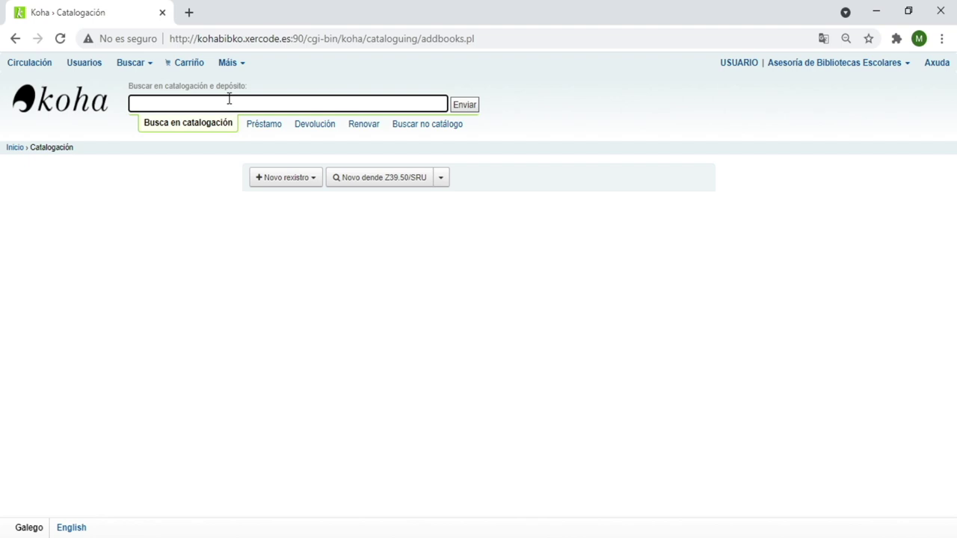
type("isbn=848653")
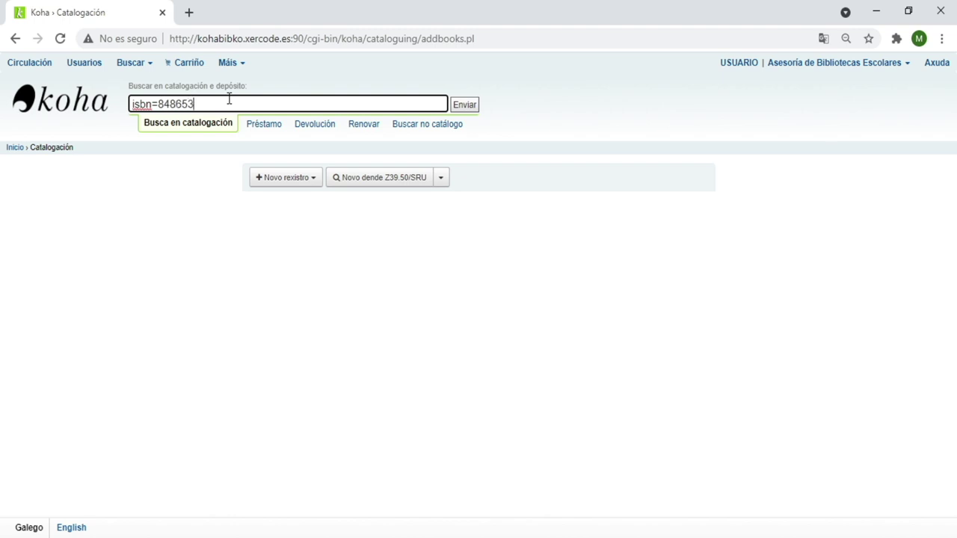
type("108x")
left_click(466, 105)
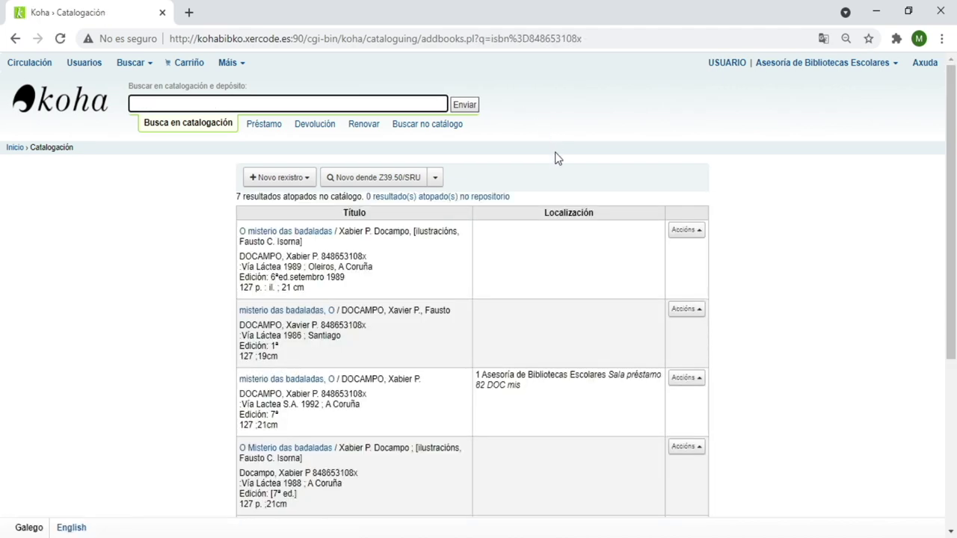
- Open the add/edit items form for the 1988 seventh-edition record of "O Misterio das badaladas"
scroll(552, 163, "down", 1)
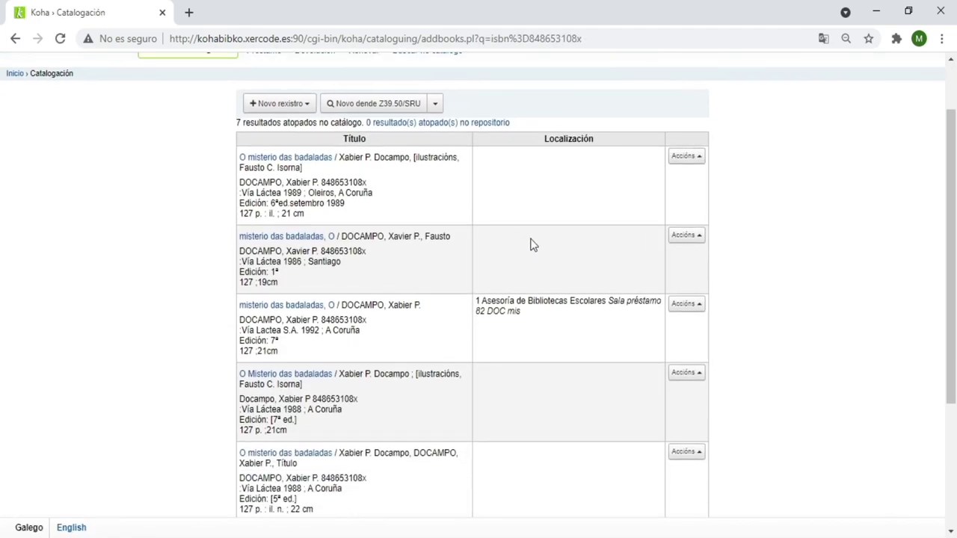
scroll(532, 244, "down", 3)
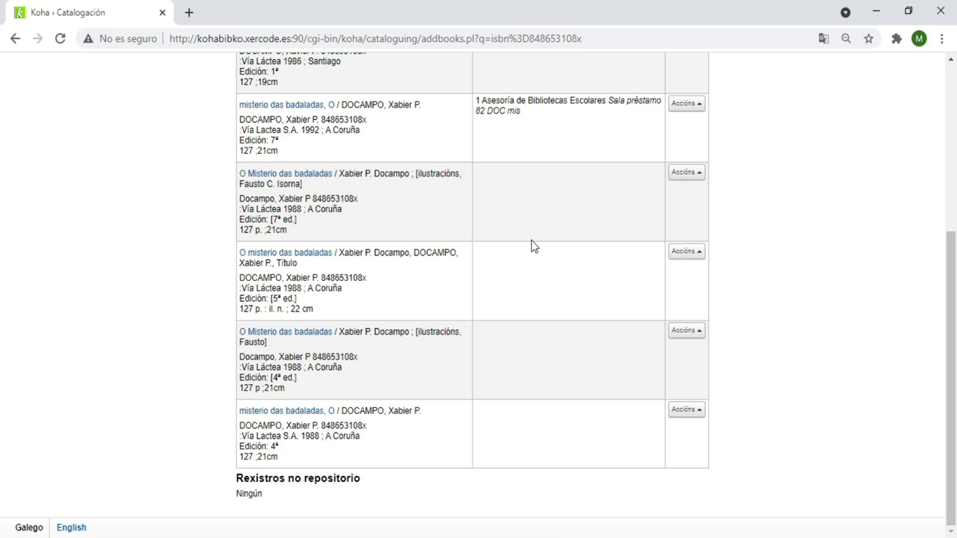
scroll(534, 246, "up", 1)
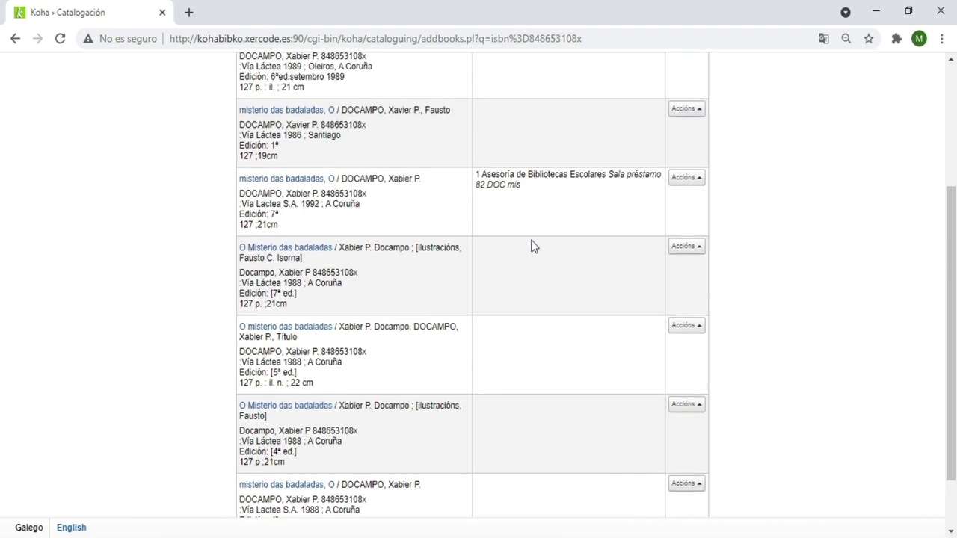
scroll(533, 247, "up", 1)
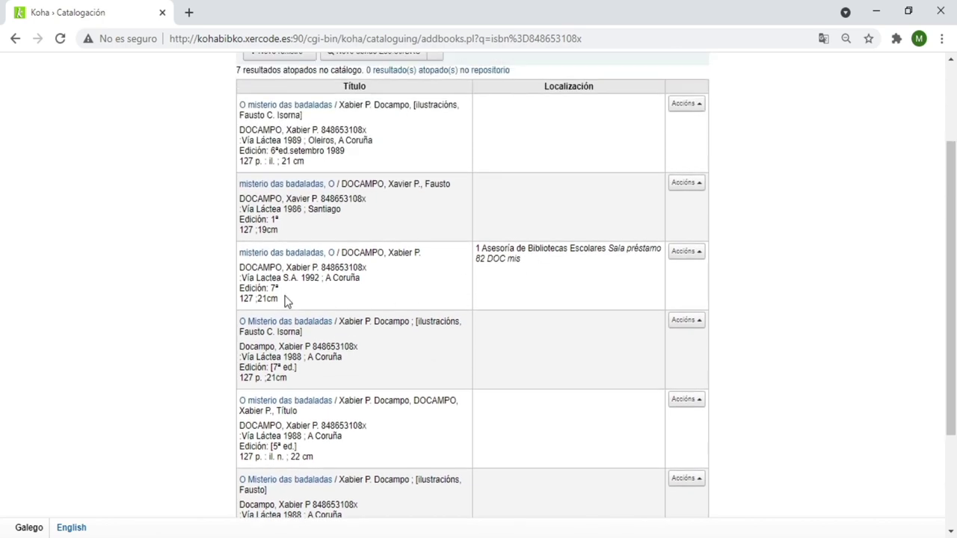
left_click(695, 323)
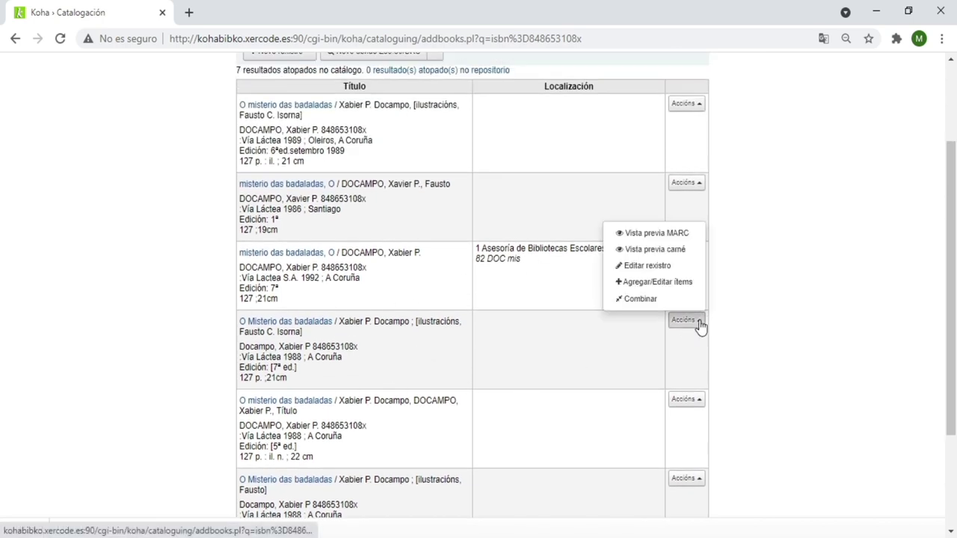
left_click(670, 287)
- Set the new item's Koha item type to Prestable
scroll(844, 299, "down", 2)
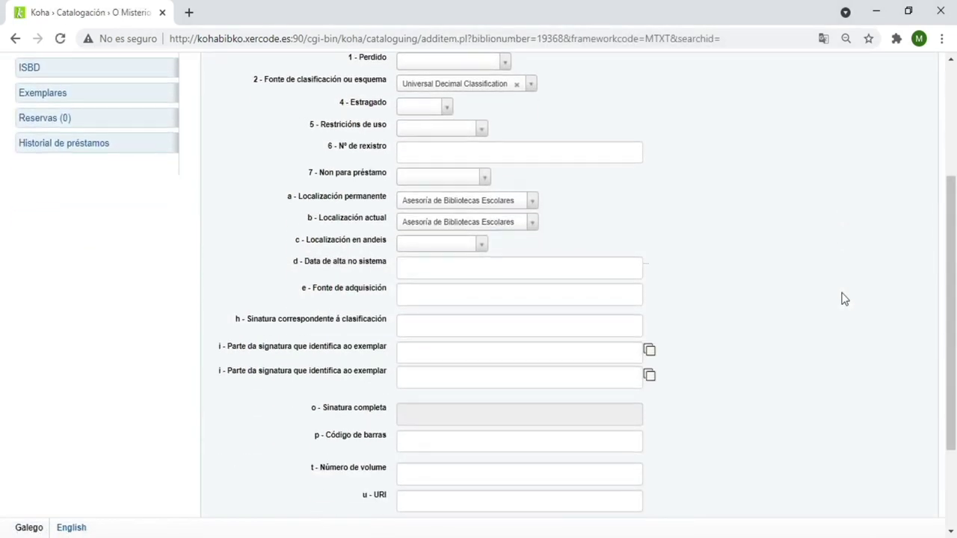
scroll(844, 299, "down", 2)
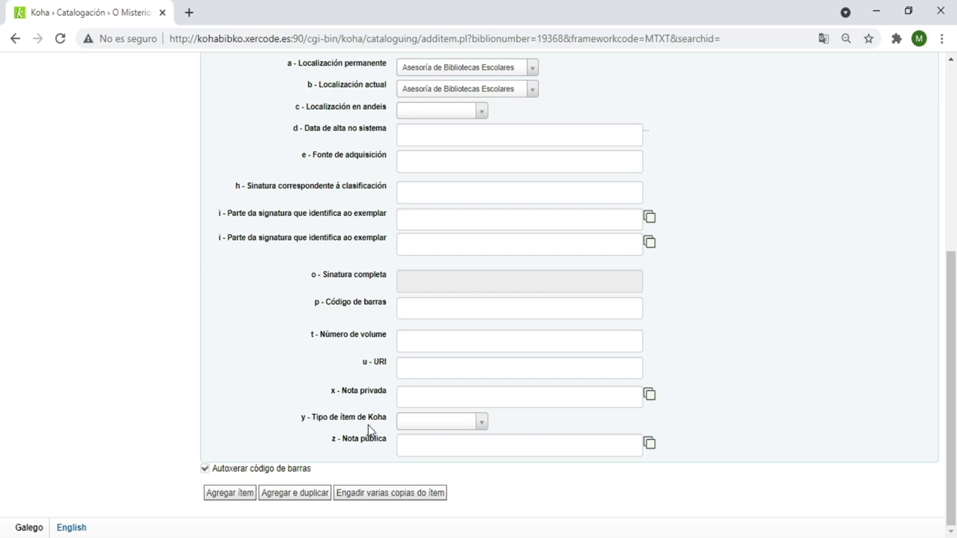
left_click(482, 424)
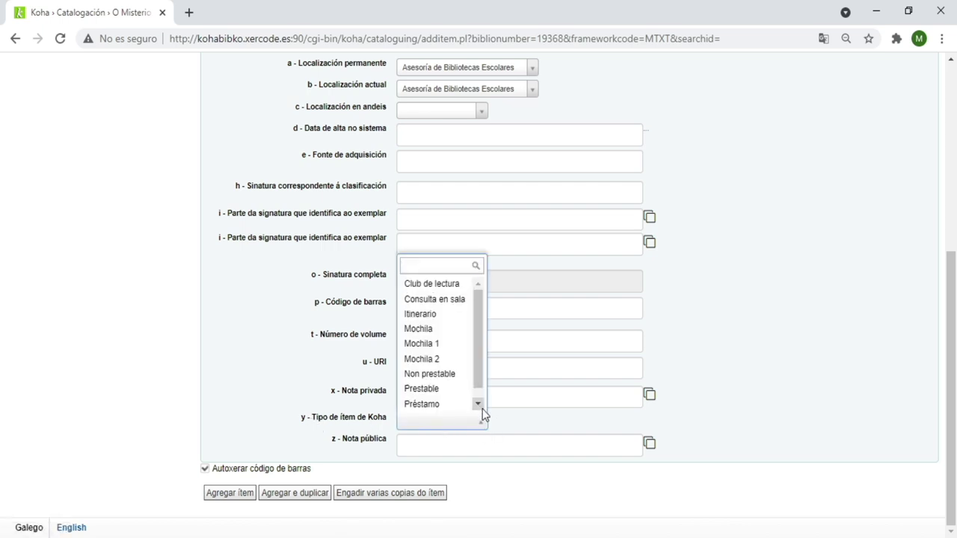
left_click(478, 404)
left_click(430, 377)
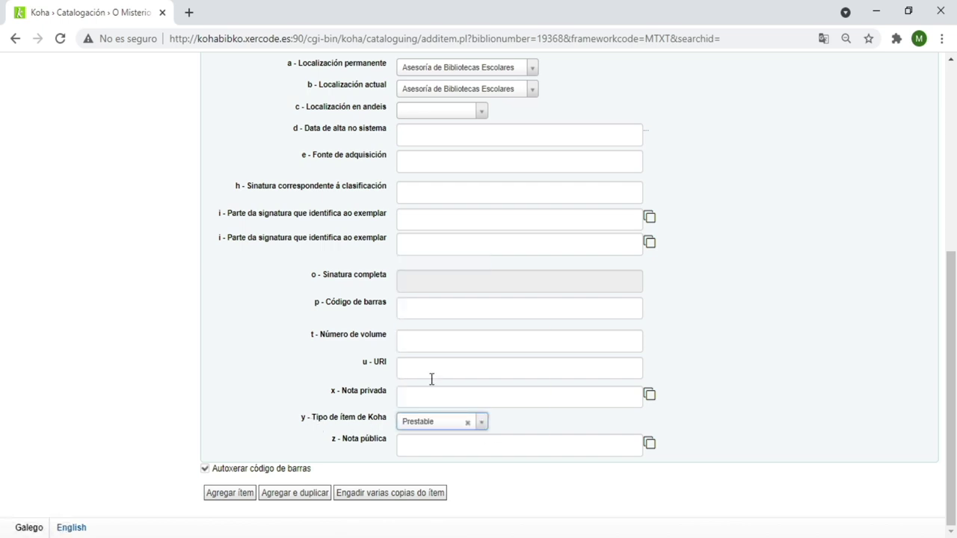
left_click(782, 368)
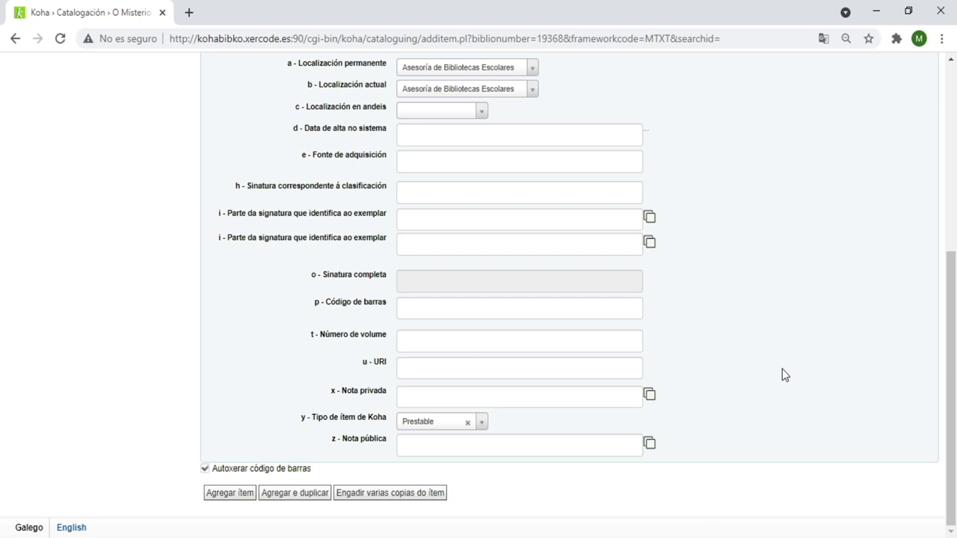
- Set the item's shelving location to Sala préstamo and fill in 2021-05-27 as its system entry date
scroll(782, 368, "up", 3)
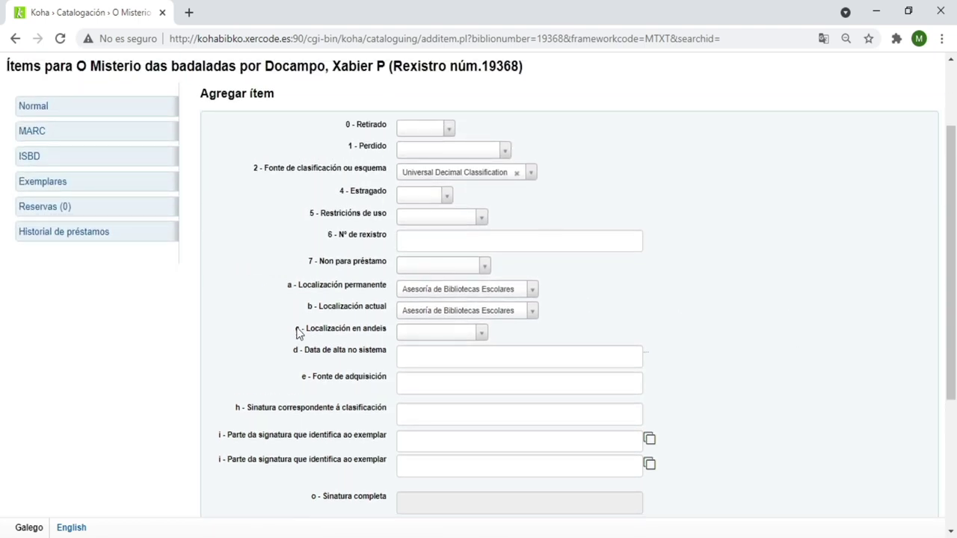
left_click(482, 337)
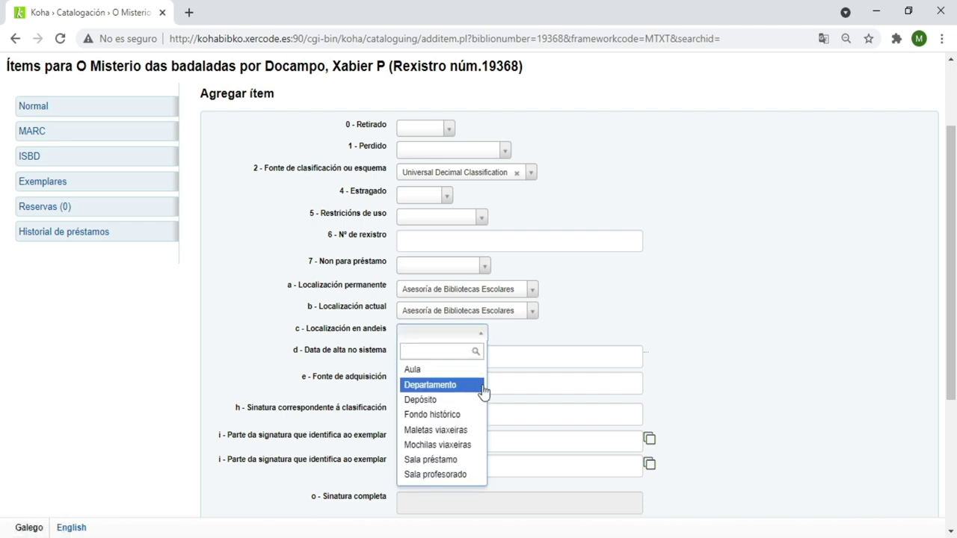
left_click(457, 462)
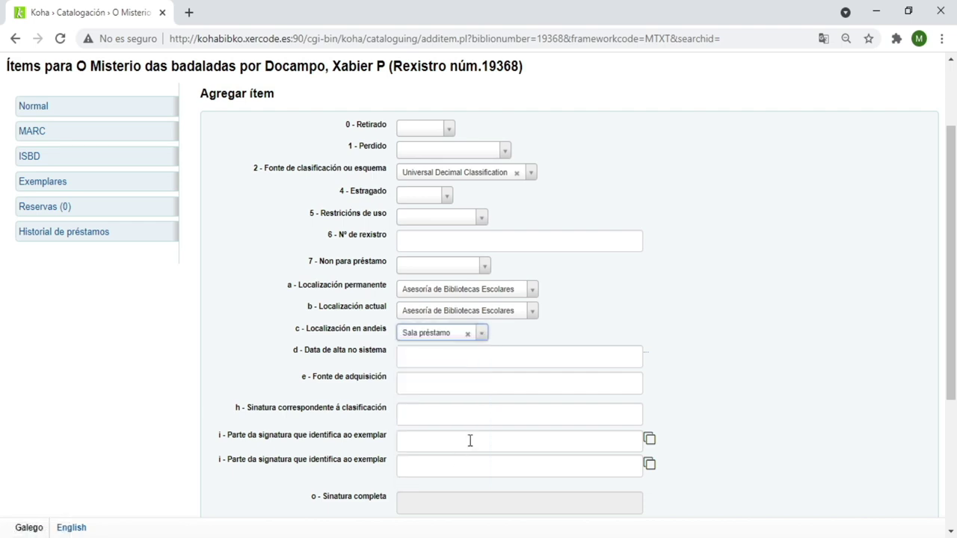
left_click(416, 357)
left_click(745, 341)
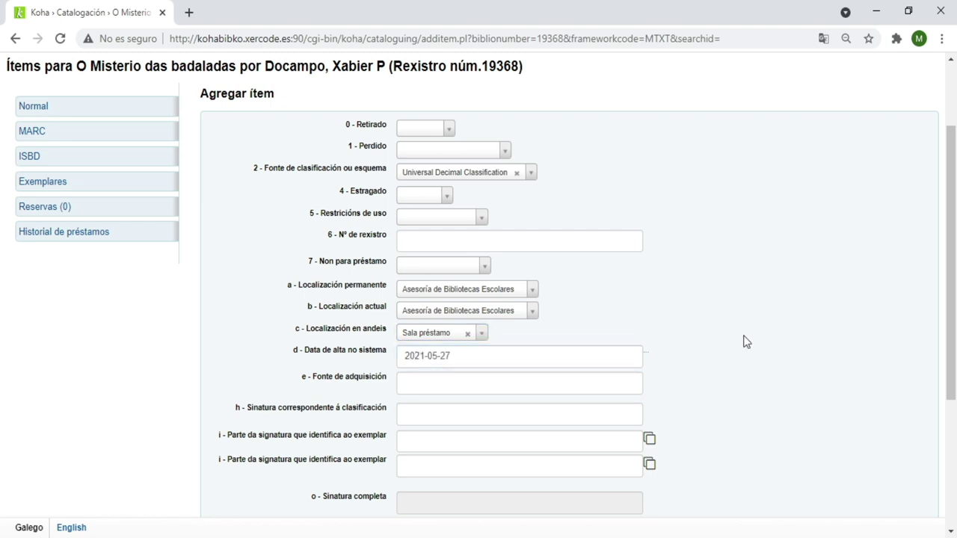
- Enter Compra as the item's source of acquisition
scroll(745, 341, "down", 1)
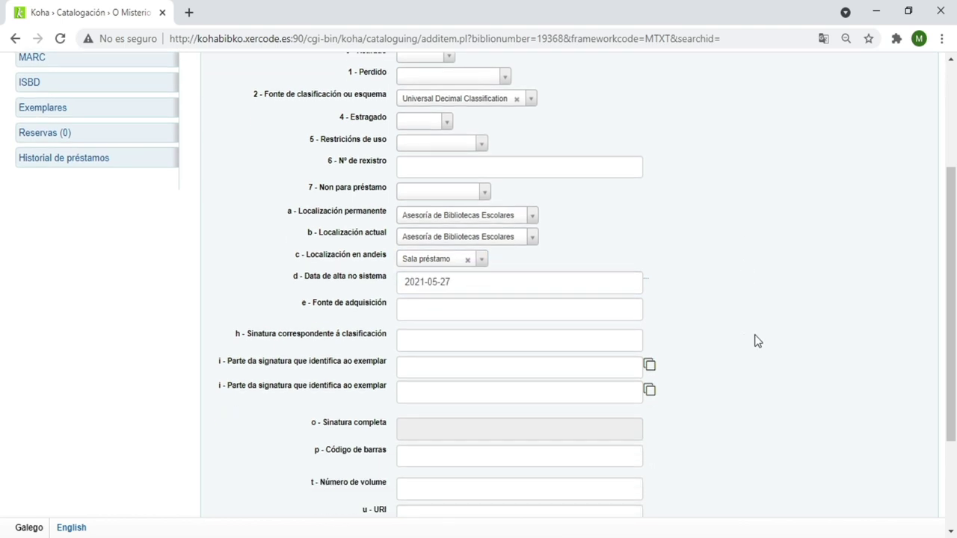
left_click(411, 308)
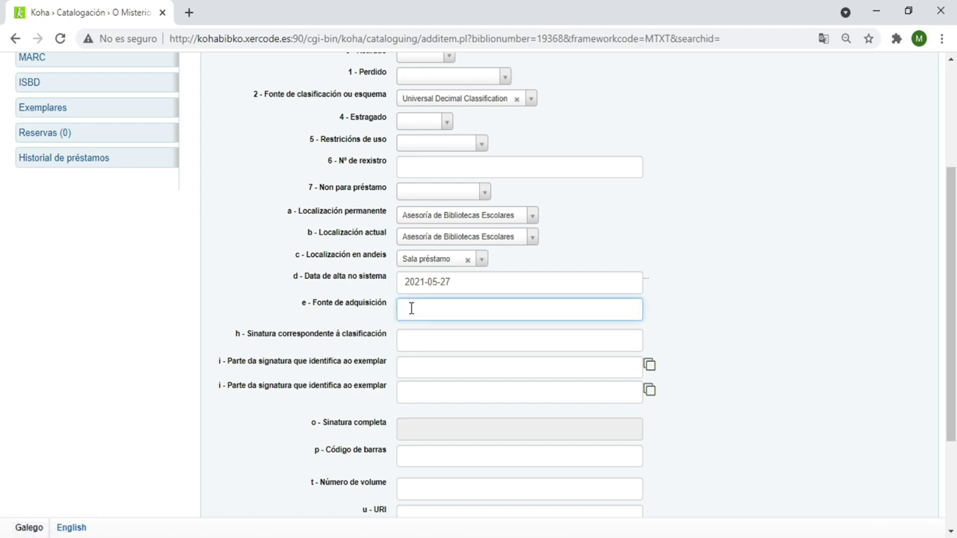
type("Compra")
- Enter N as the classification call number with item parts DOC and mis, and add the item to the record
left_click(453, 340)
type("N")
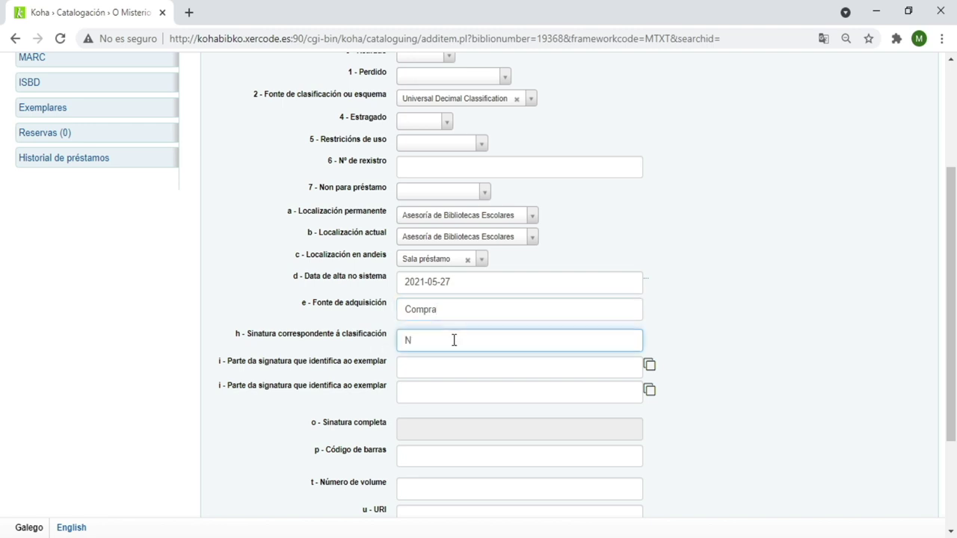
left_click(415, 368)
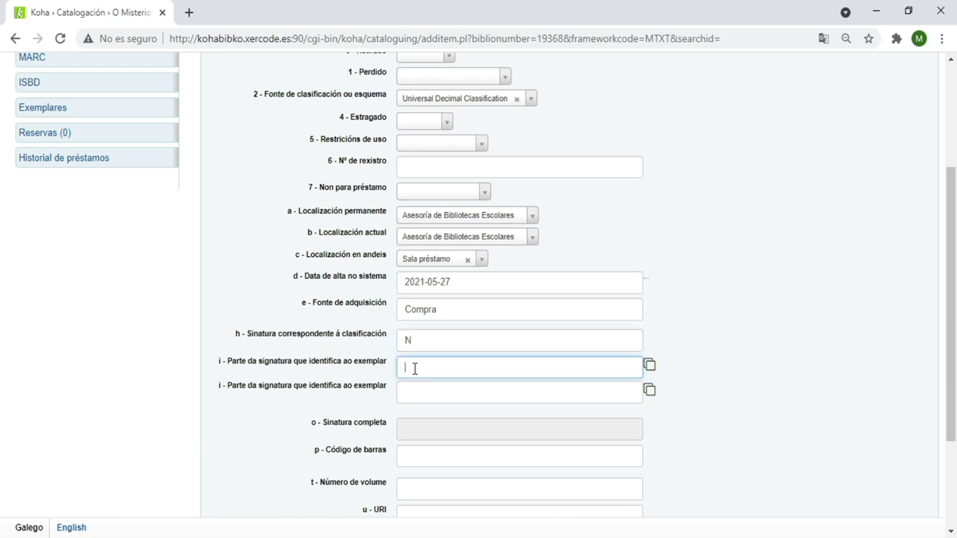
type("DDC")
left_click(415, 389)
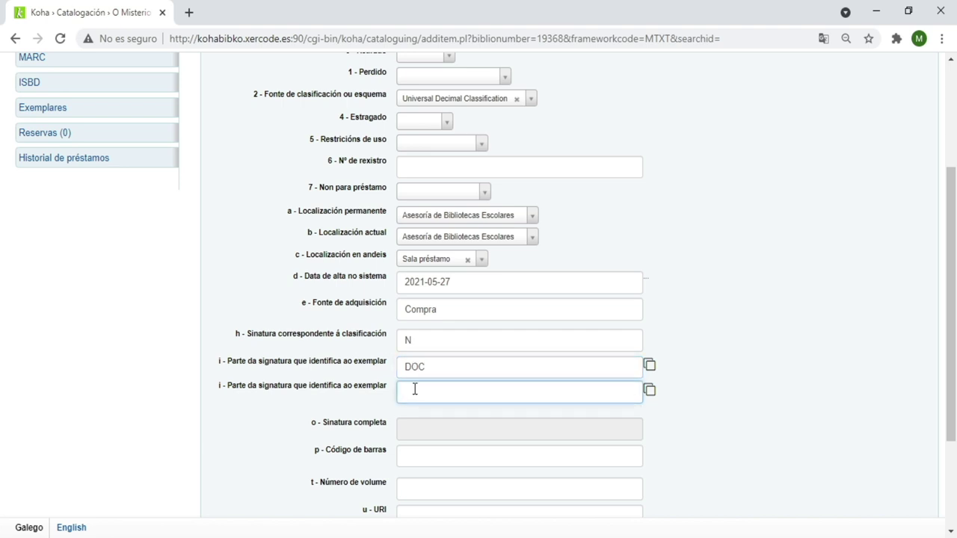
type("mis")
left_click(824, 396)
scroll(824, 395, "down", 3)
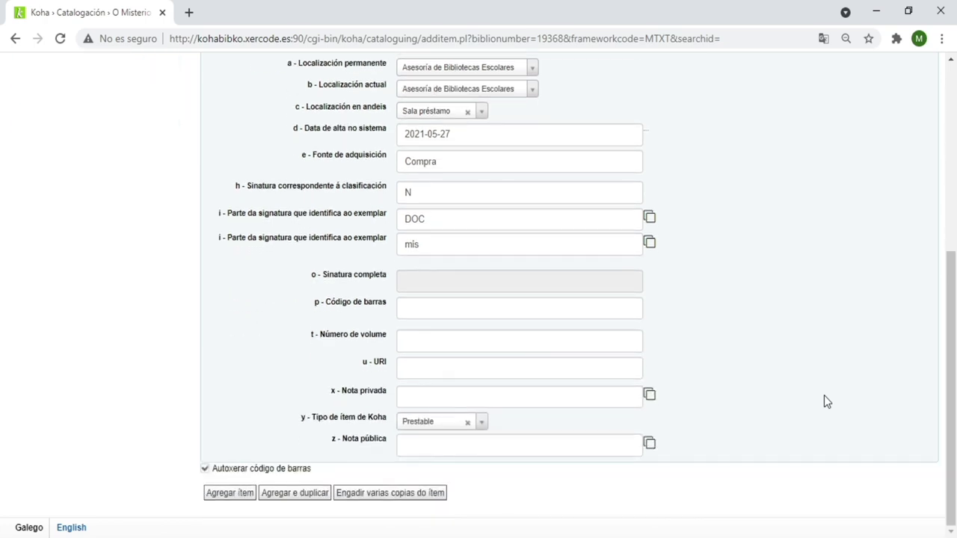
left_click(227, 499)
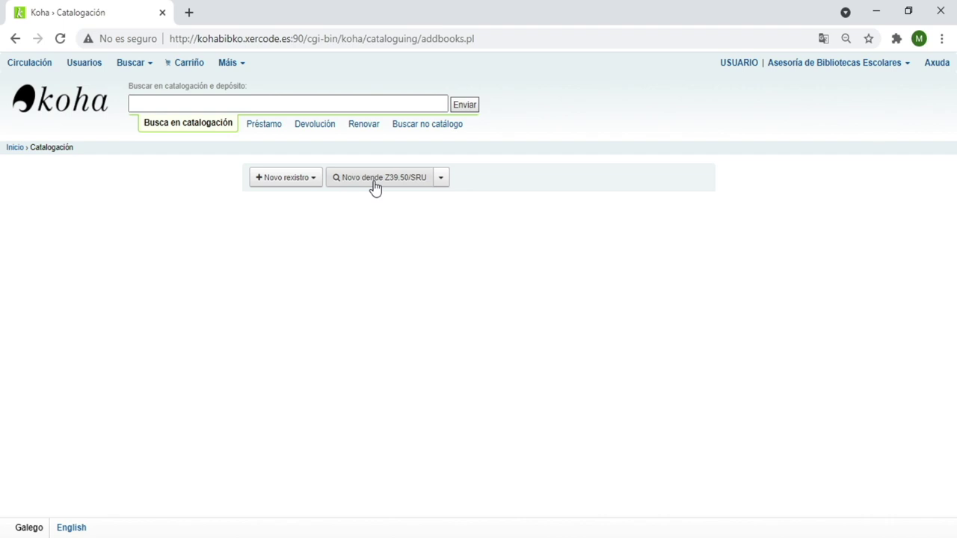
- Start a Z39.50/SRU search for Material textual with only the Universidade de Santiago de Compostela server selected
left_click(442, 181)
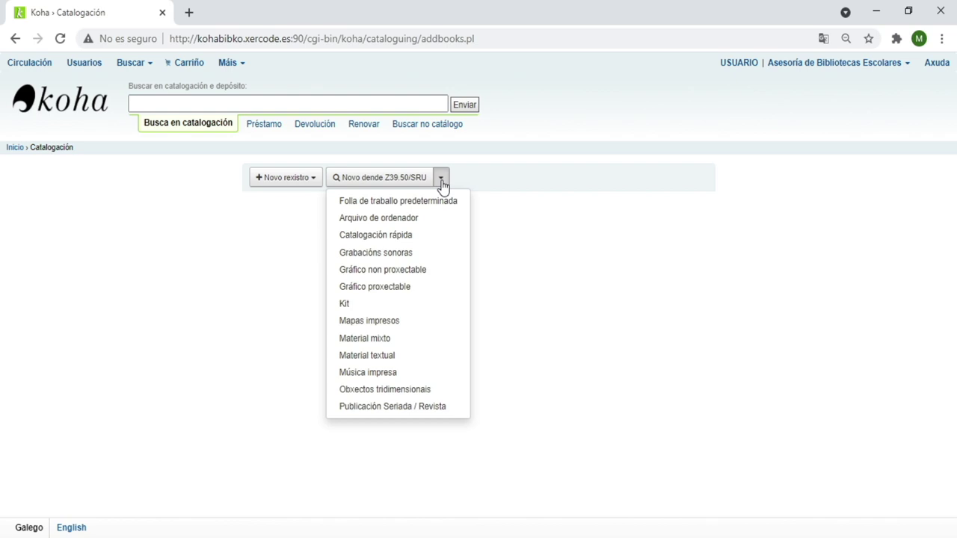
left_click(389, 357)
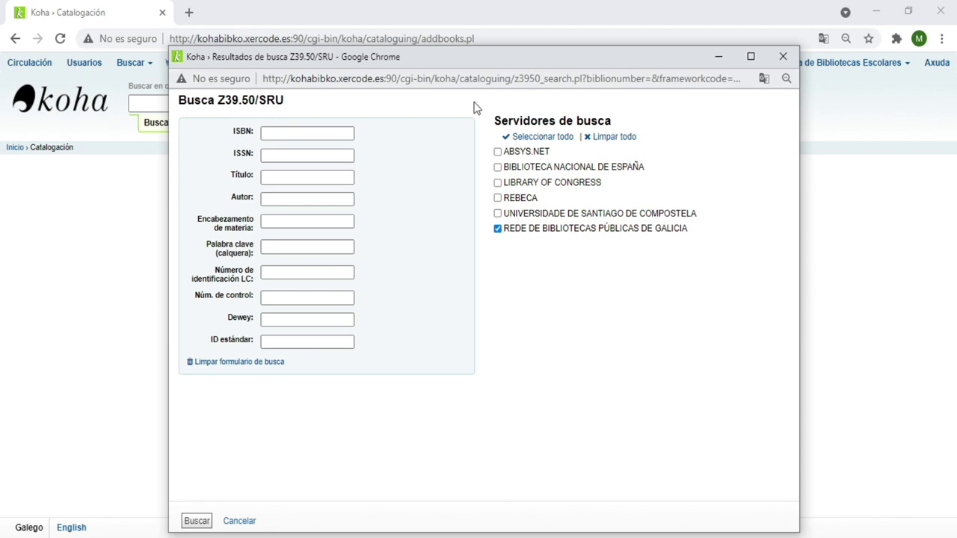
left_click(498, 168)
left_click(498, 213)
left_click(498, 228)
left_click(498, 167)
- Run the Z39.50/SRU search with "carreiro" as the author
left_click(263, 198)
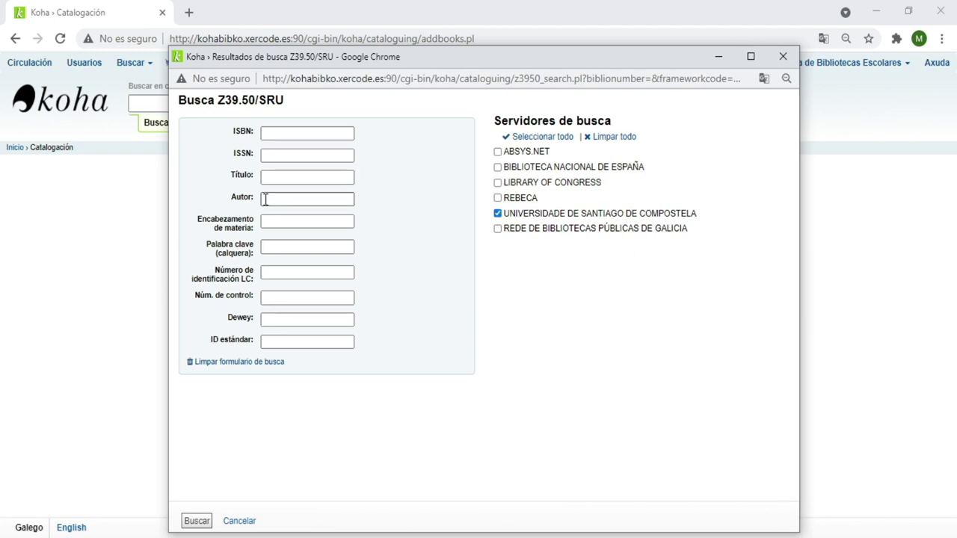
left_click(264, 199)
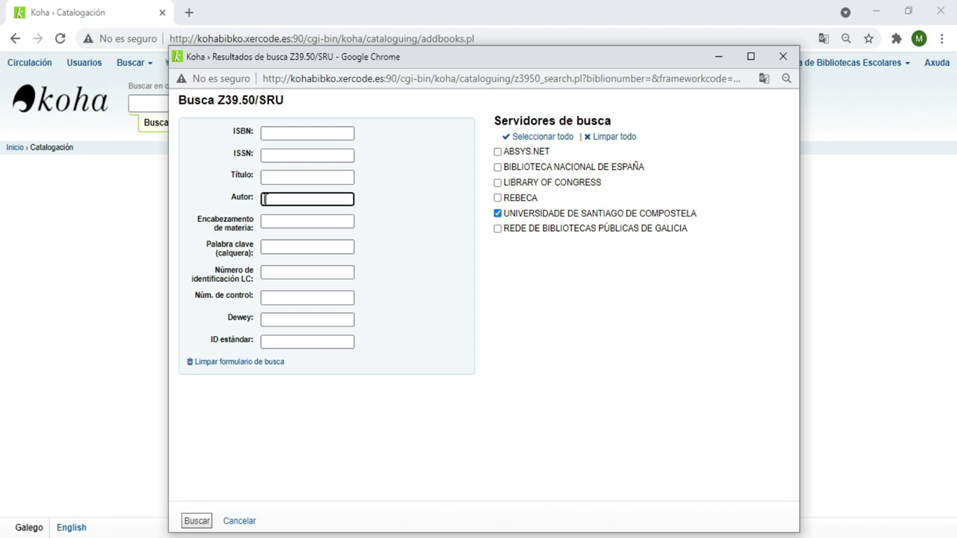
type("carreiro")
left_click(196, 521)
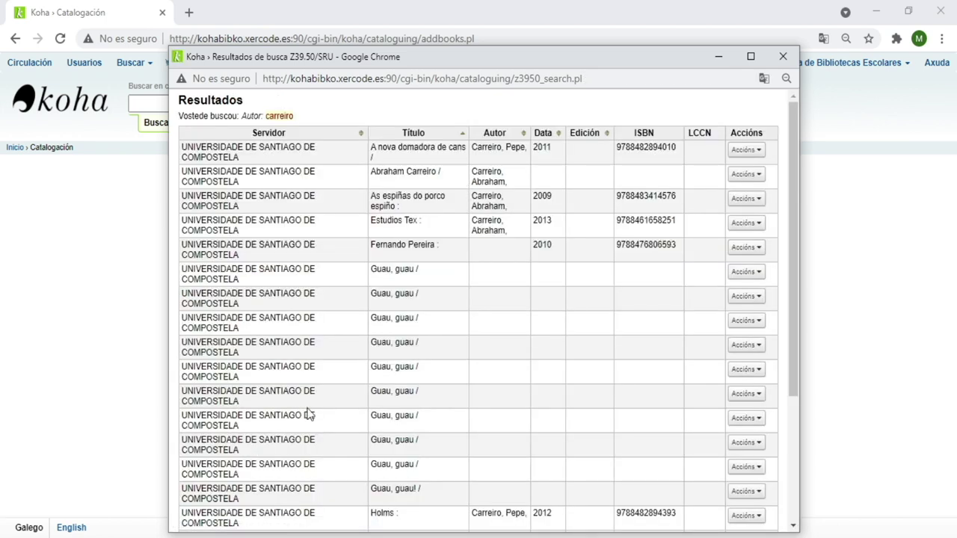
- Import the 2011 record "Un dinosaurio no circo" from the search results
scroll(354, 449, "down", 3)
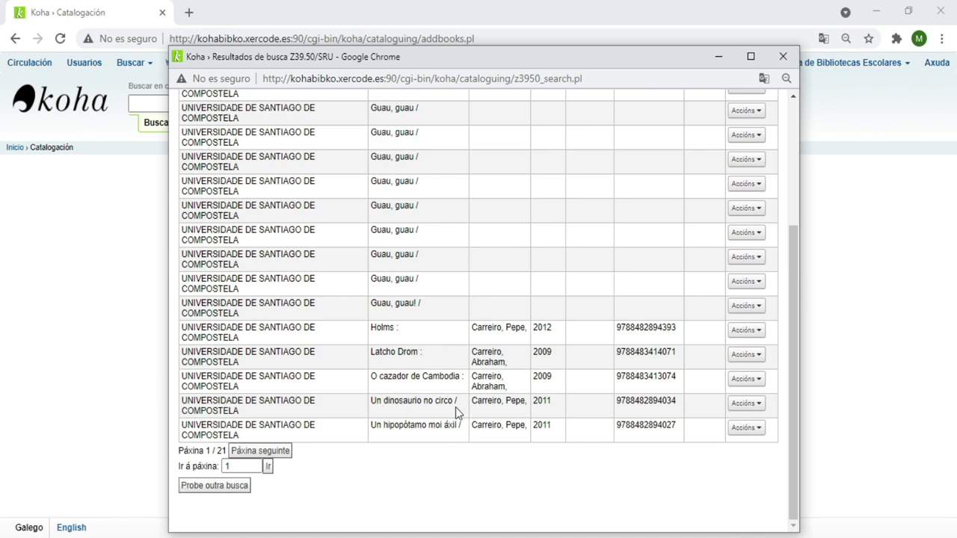
left_click(758, 415)
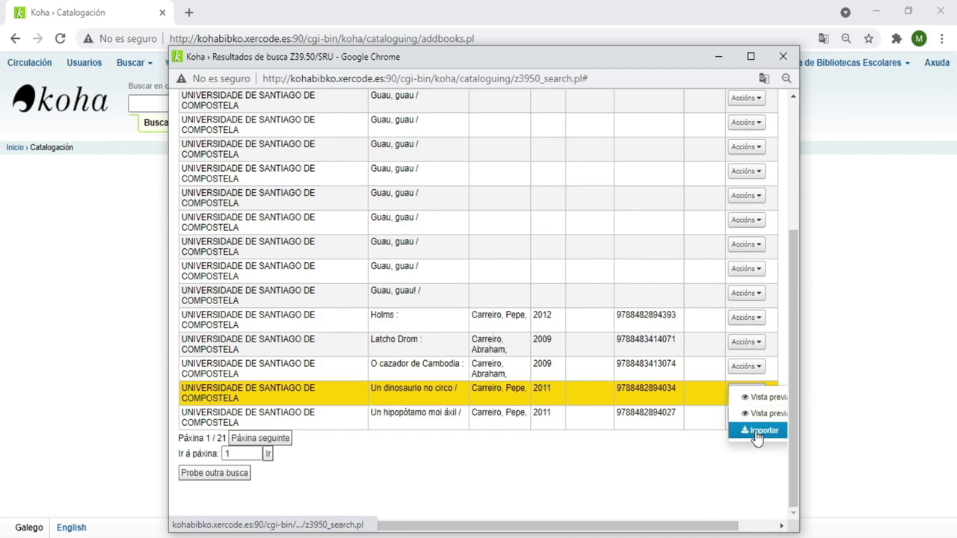
left_click(757, 432)
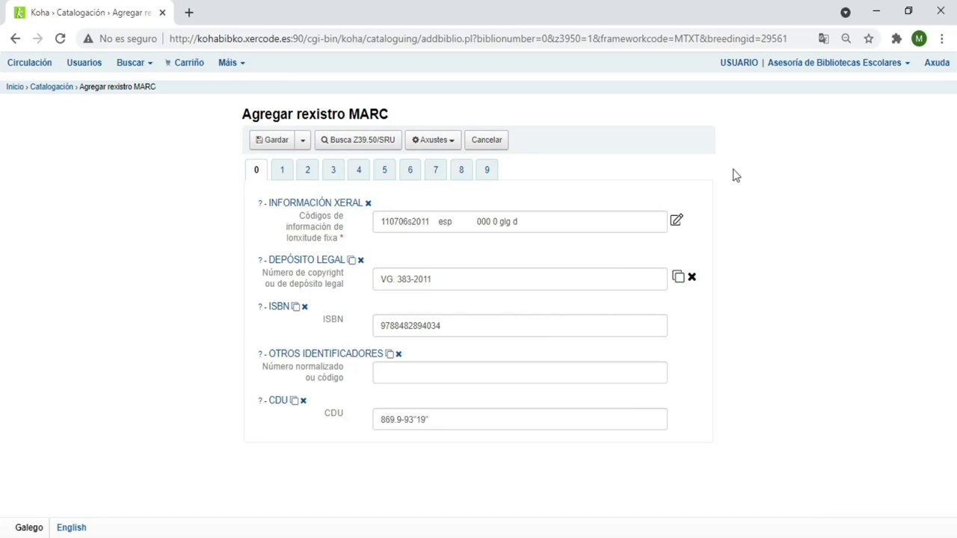
- Set the target audience in the 008 general information field to "d - Lectores expertos (12-14 anos)" and save the field
left_click(675, 222)
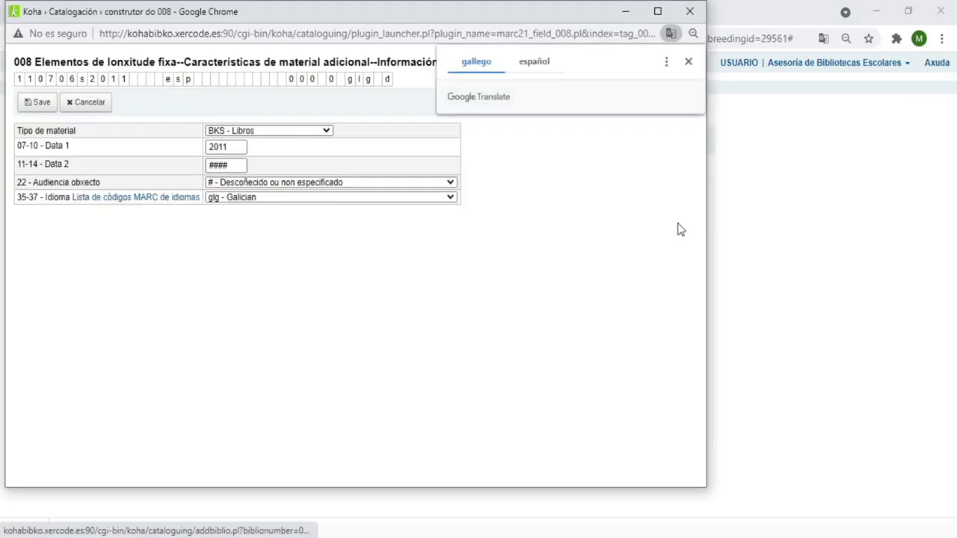
left_click(688, 62)
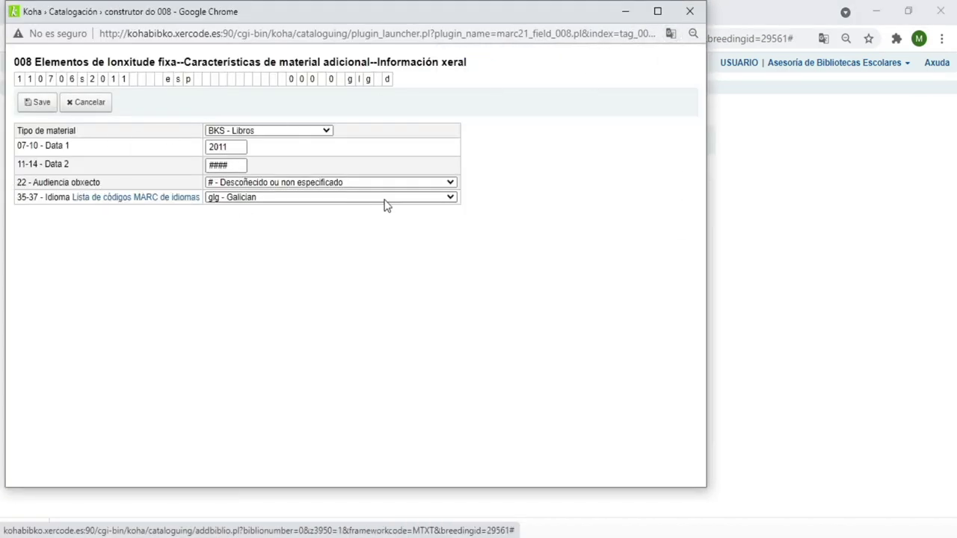
left_click(451, 186)
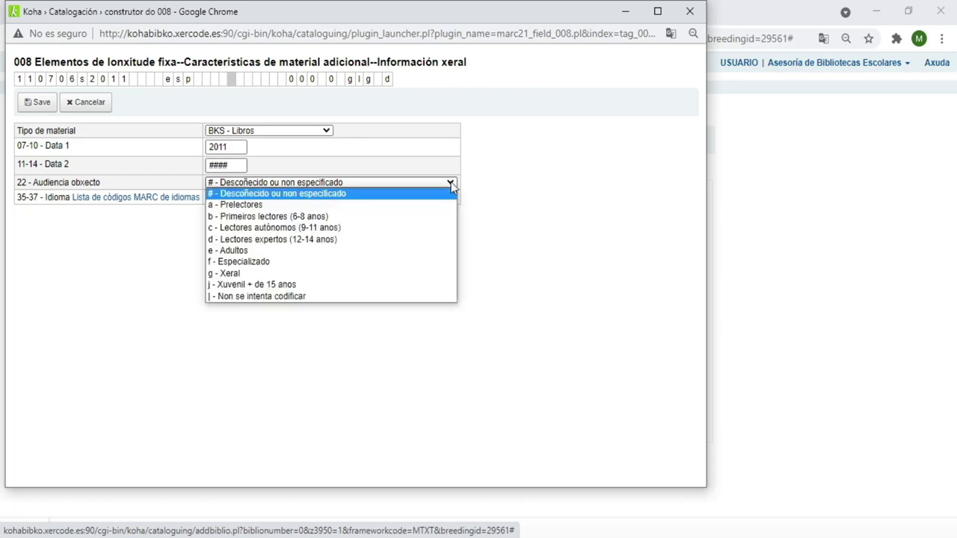
left_click(403, 239)
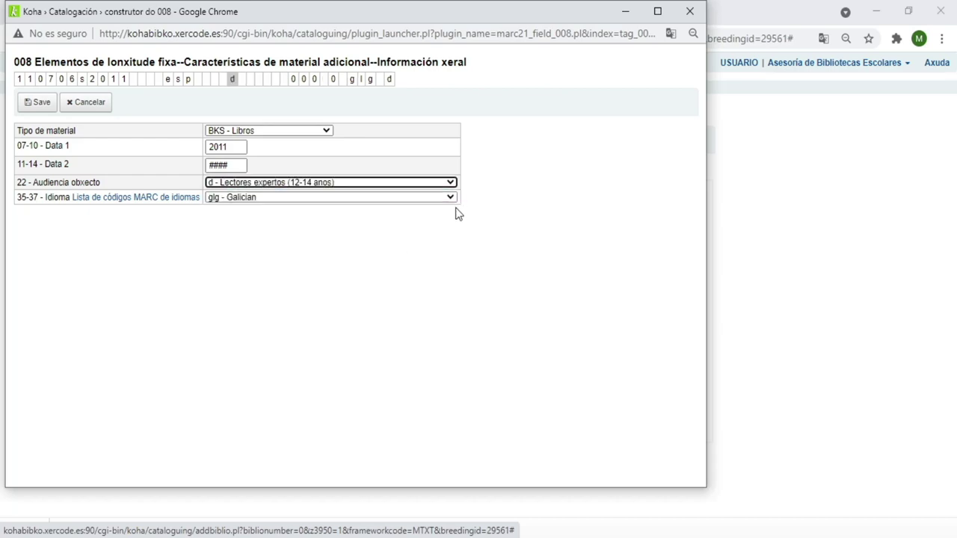
left_click(37, 103)
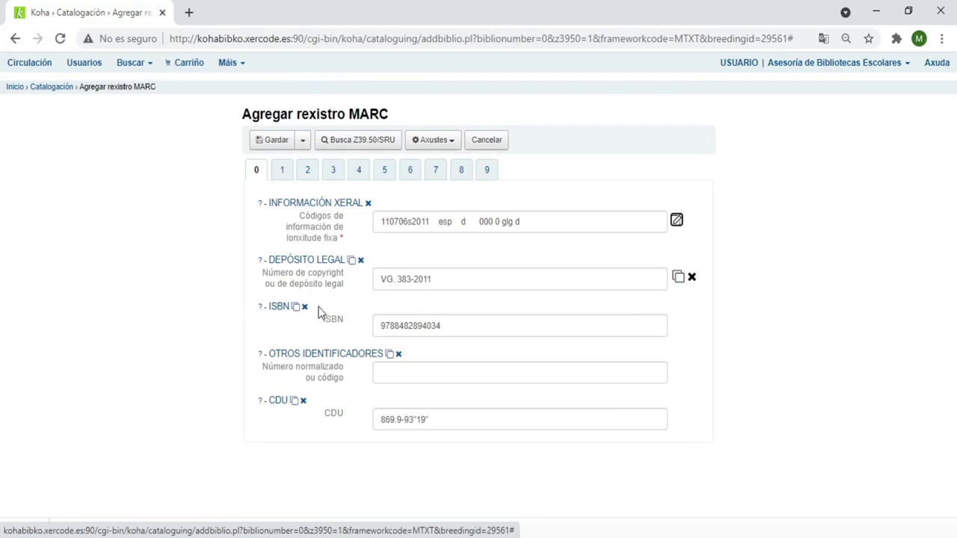
- Review the imported record's sections 1 to 4 and set the audience note under Destinatarios to 3º-4º ESO
left_click(283, 170)
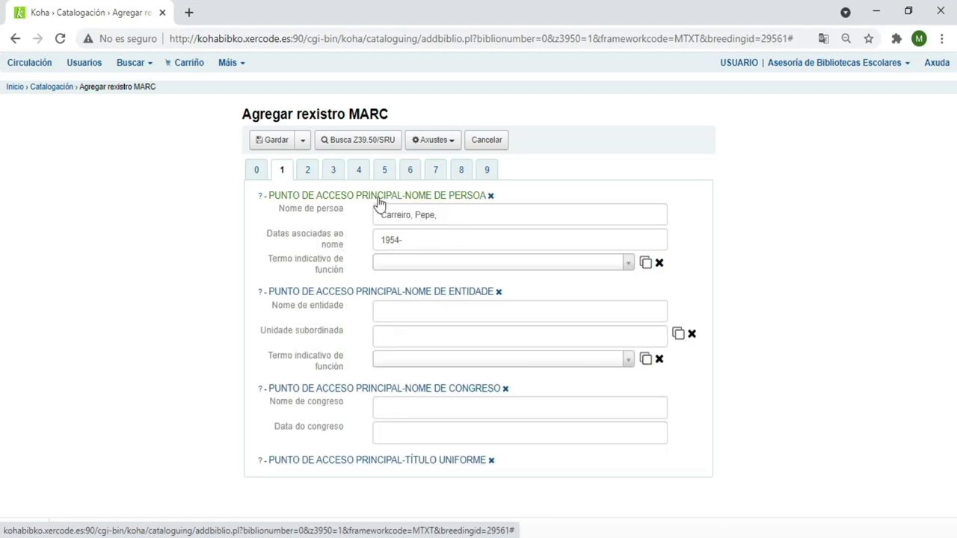
left_click(308, 174)
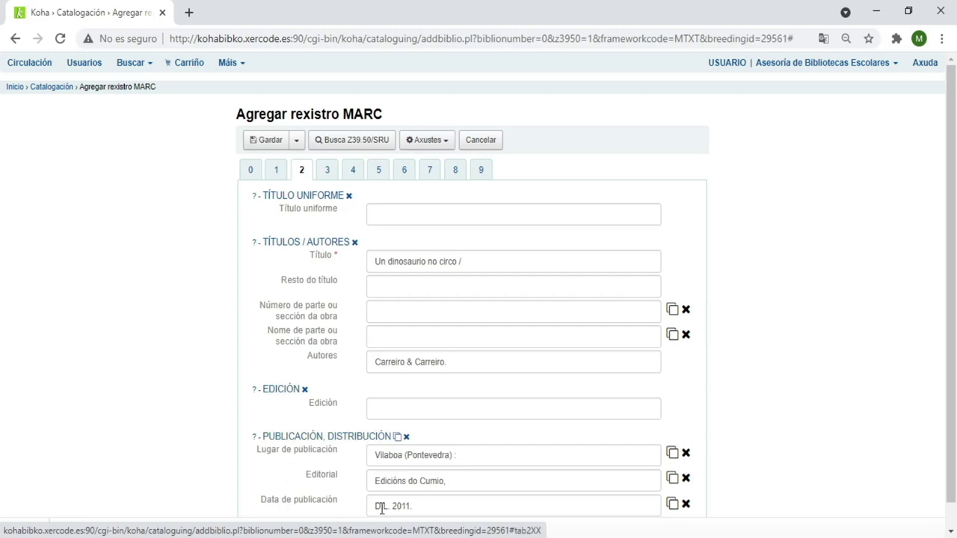
left_click(327, 173)
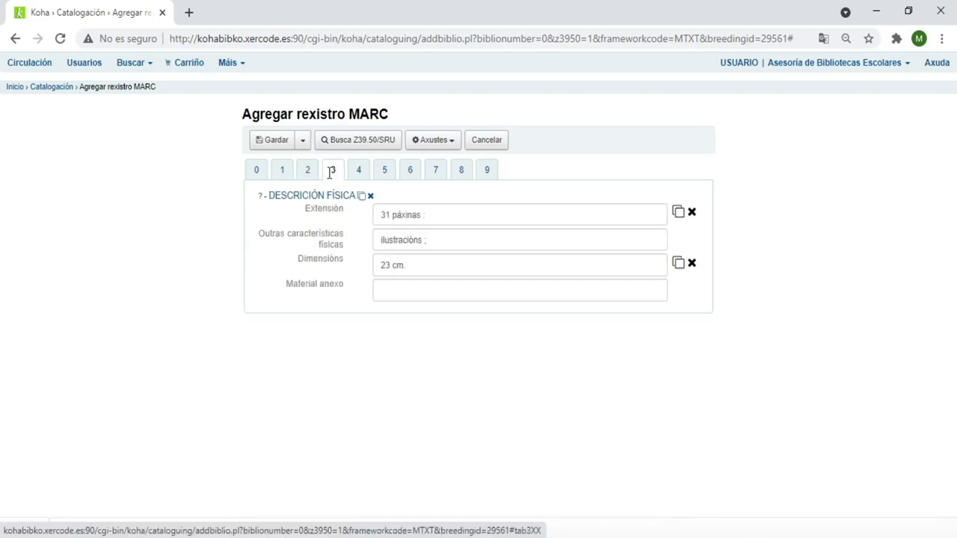
left_click(361, 177)
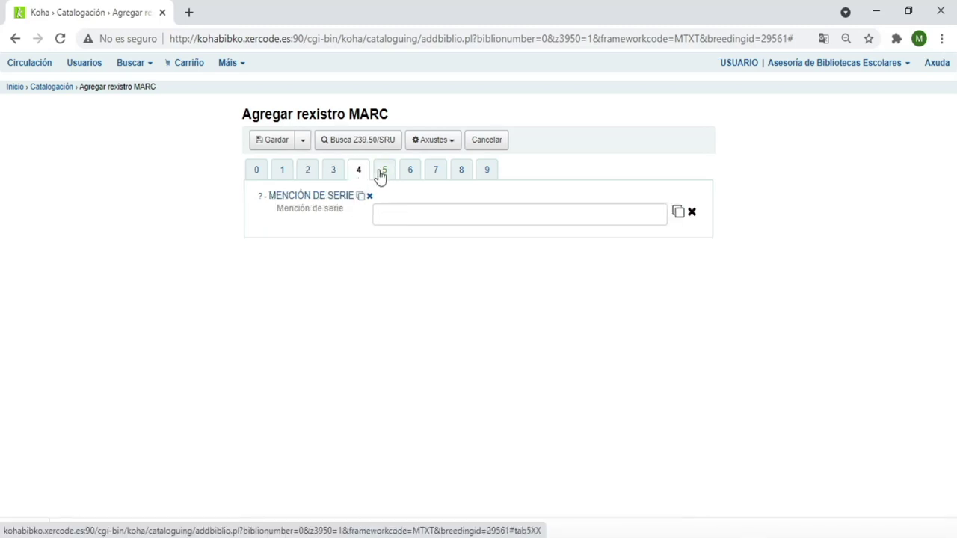
left_click(382, 170)
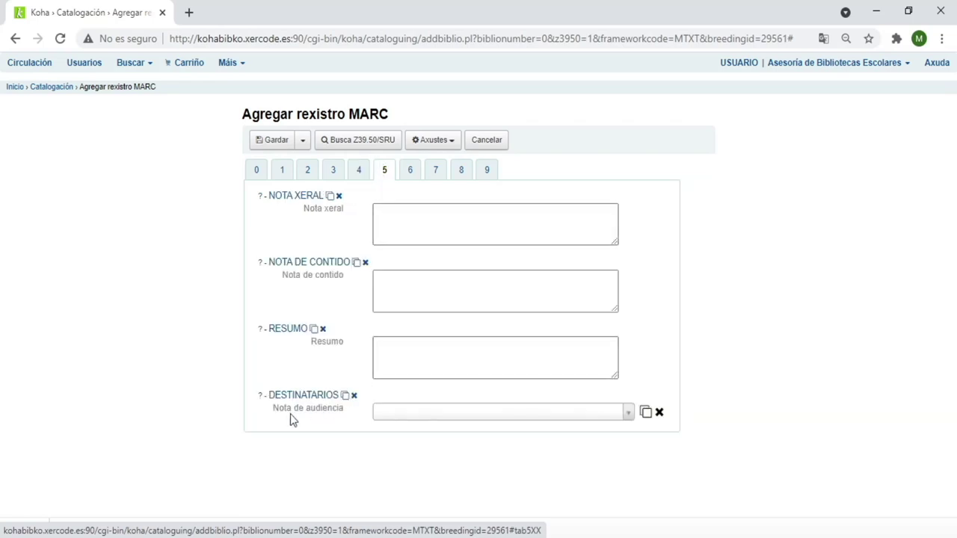
left_click(510, 415)
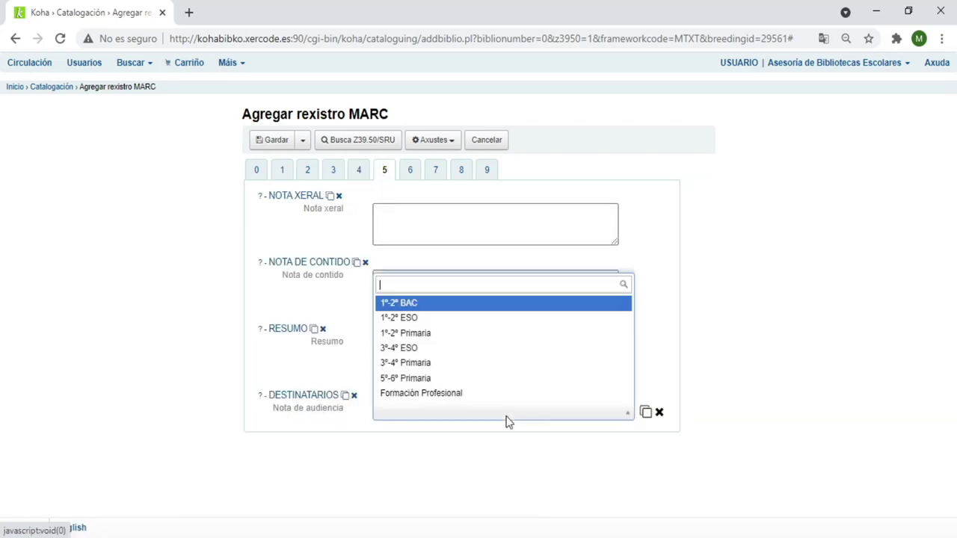
left_click(487, 349)
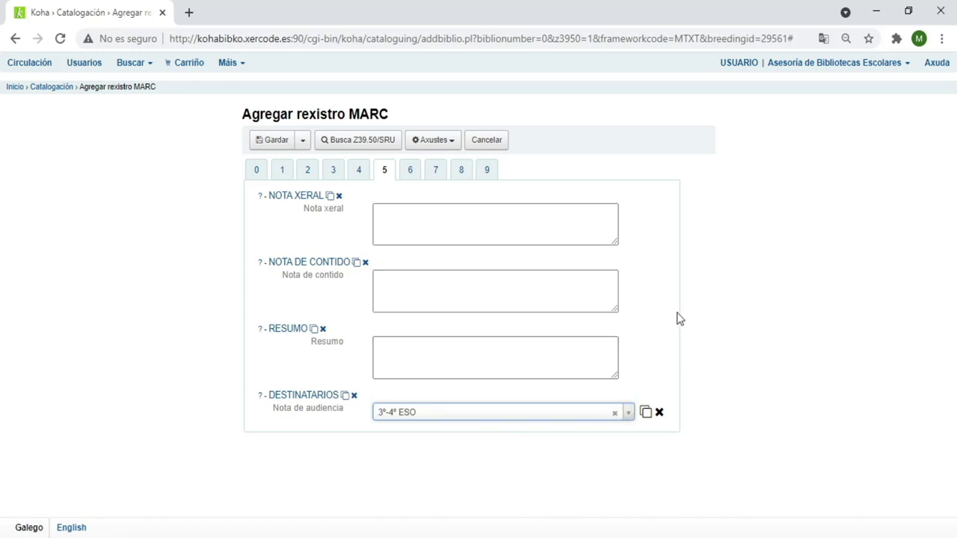
- Check the record's remaining sections 6 to 9 and save the bibliographic record
left_click(407, 172)
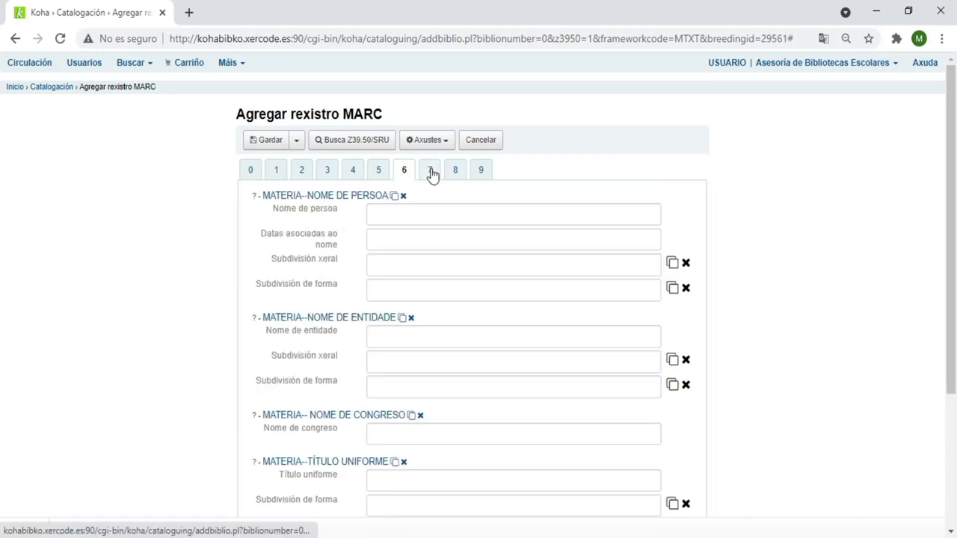
left_click(431, 174)
left_click(461, 175)
left_click(488, 174)
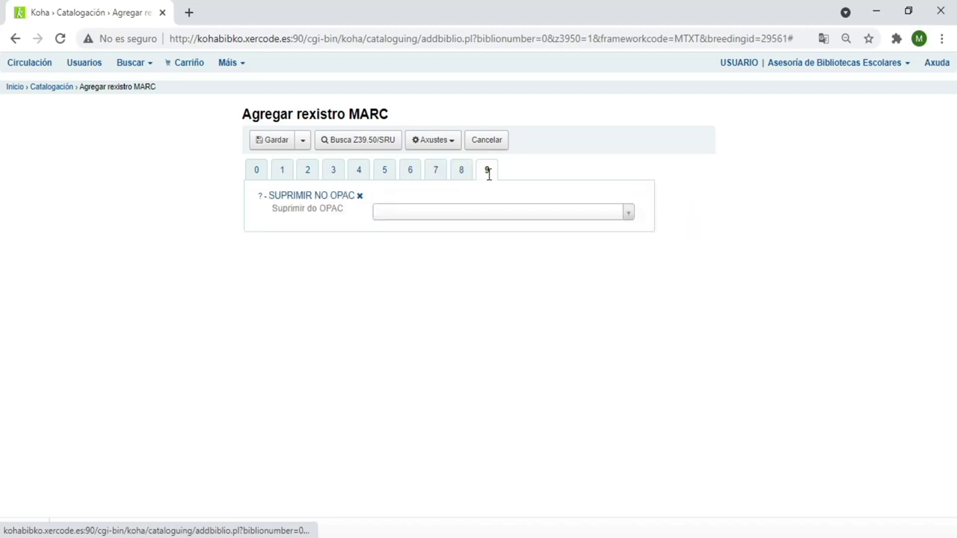
left_click(261, 176)
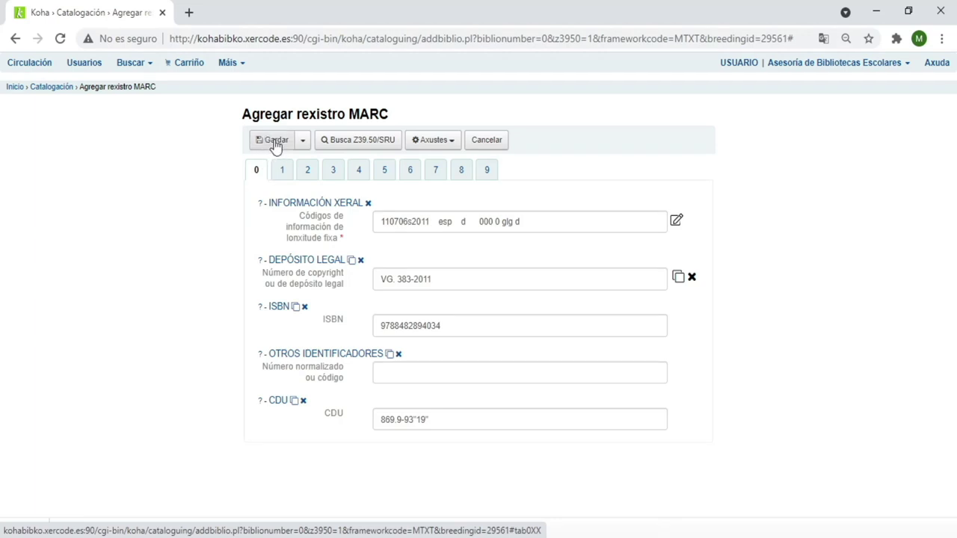
left_click(275, 142)
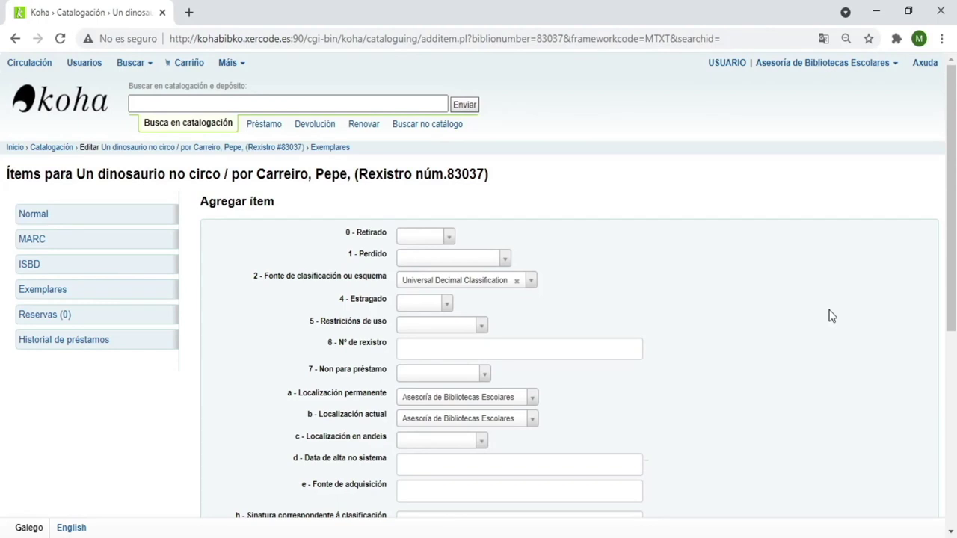
- Set the Koha item type of the new item to Non prestable
scroll(761, 348, "down", 2)
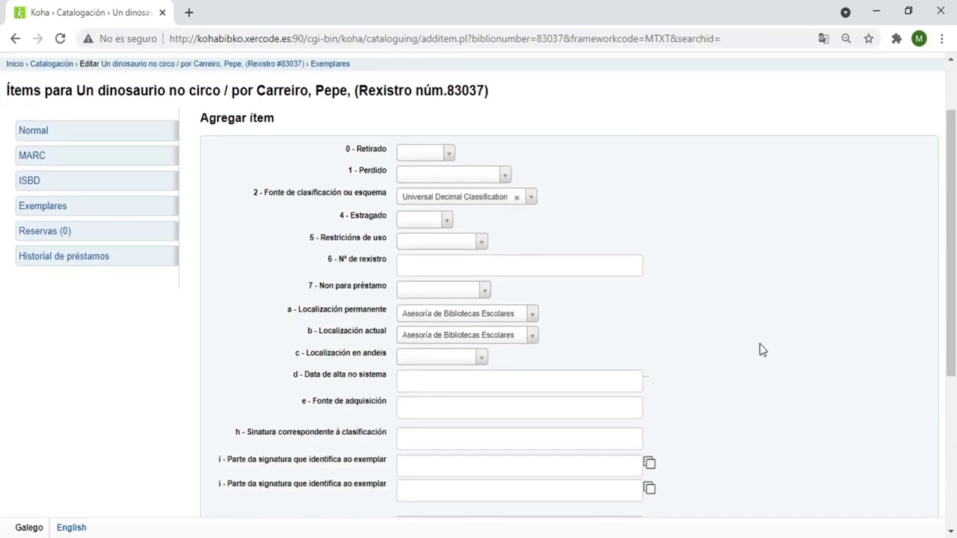
scroll(761, 349, "down", 3)
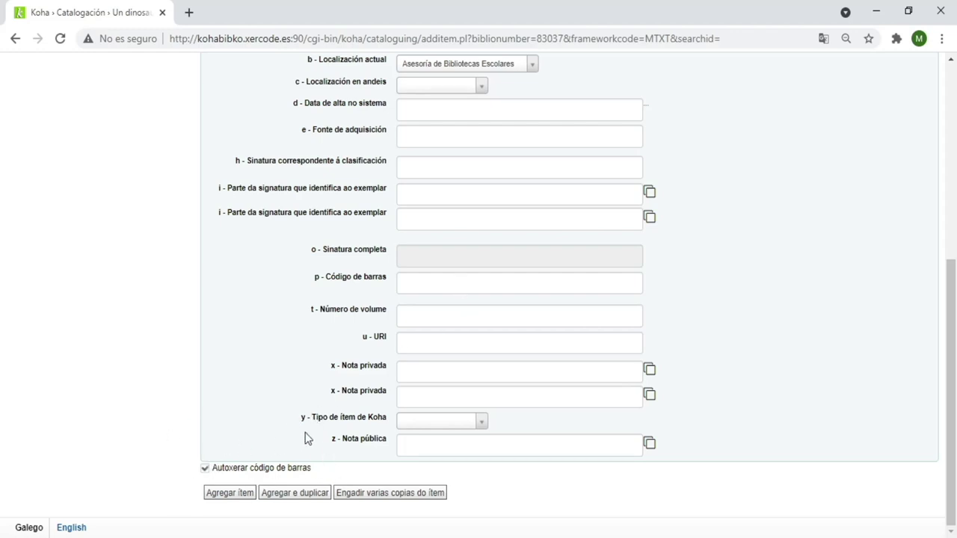
left_click(482, 423)
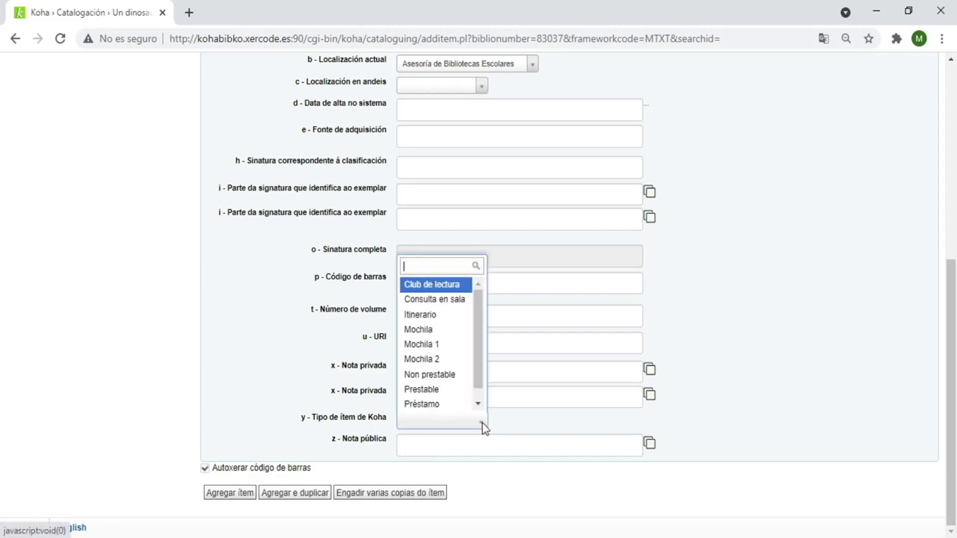
left_click(447, 365)
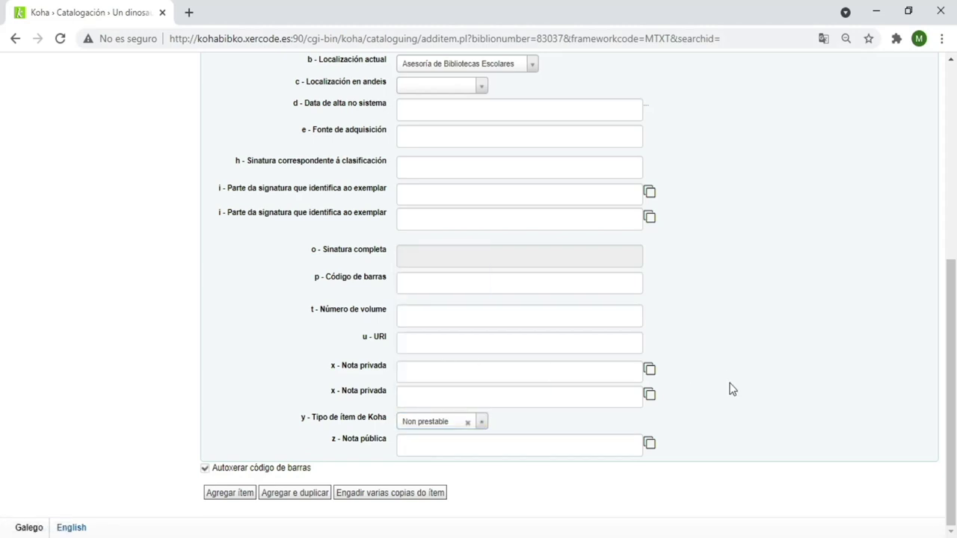
- Set the item's shelving location to Aula, the system entry date to 2021-05-27 and the acquisition source to Compra
scroll(732, 389, "up", 3)
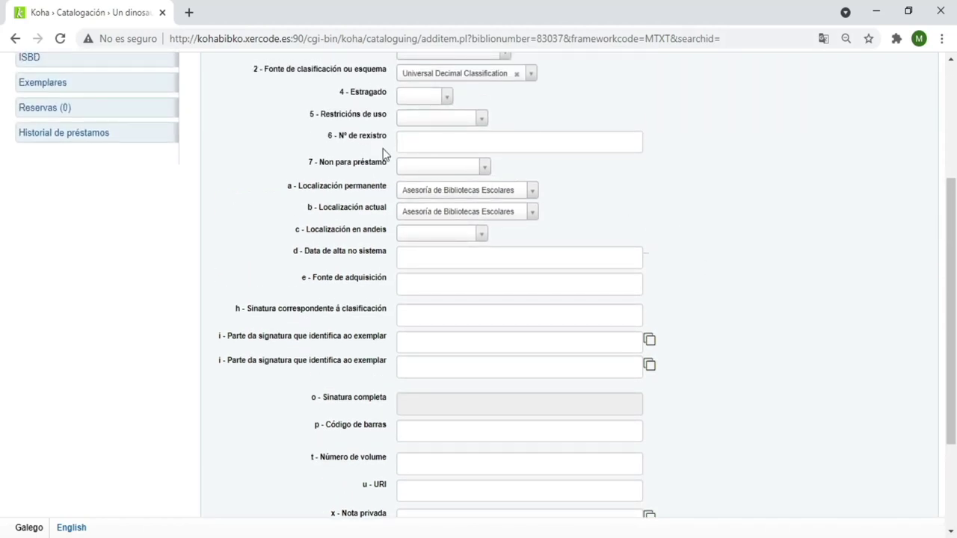
left_click(477, 235)
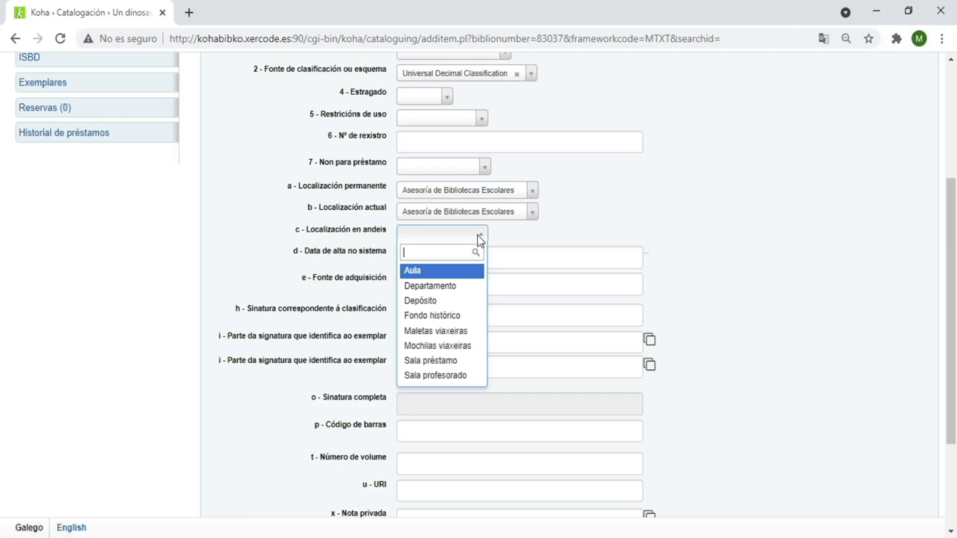
left_click(467, 272)
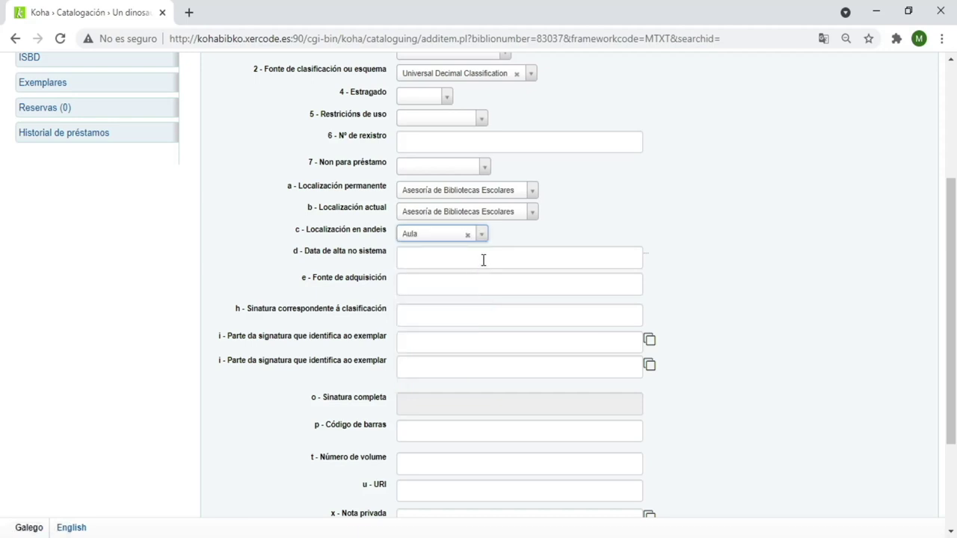
left_click(483, 259)
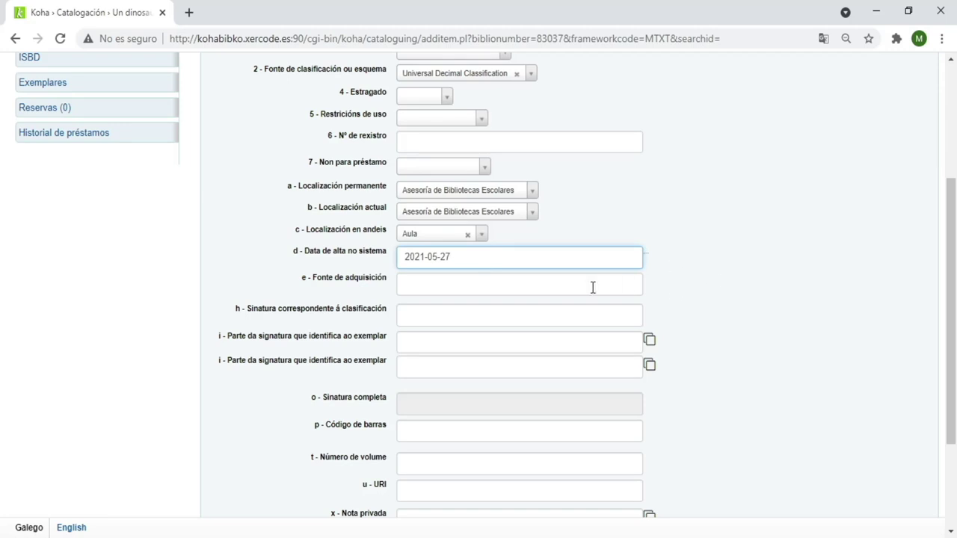
left_click(415, 285)
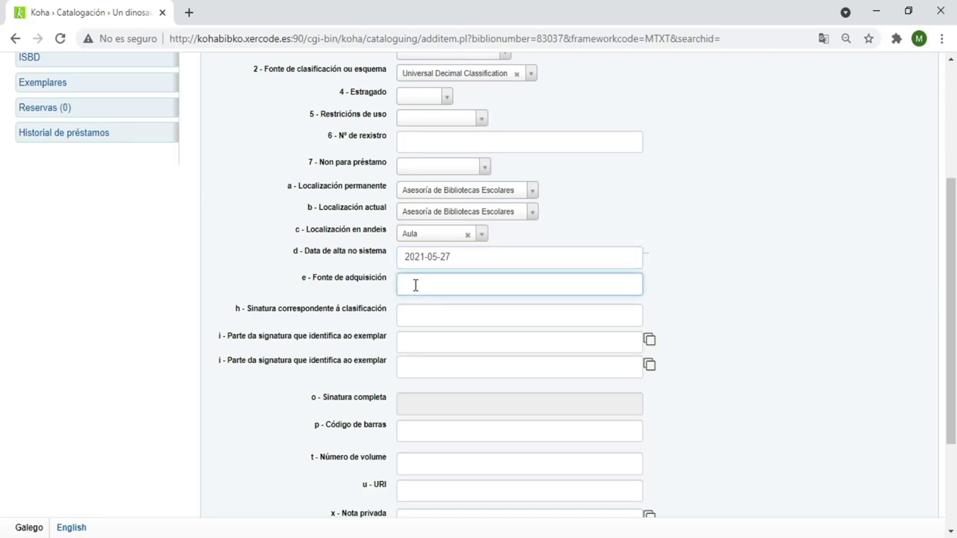
type("Compra")
- Enter 82 as the classification call number, with CAR and din as the two item-identifying parts
left_click(423, 313)
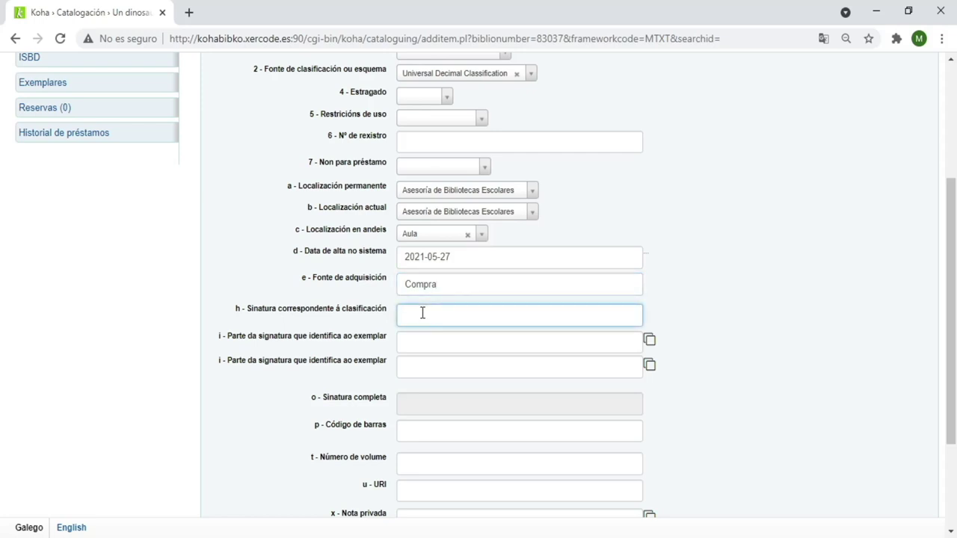
type("82")
left_click(427, 340)
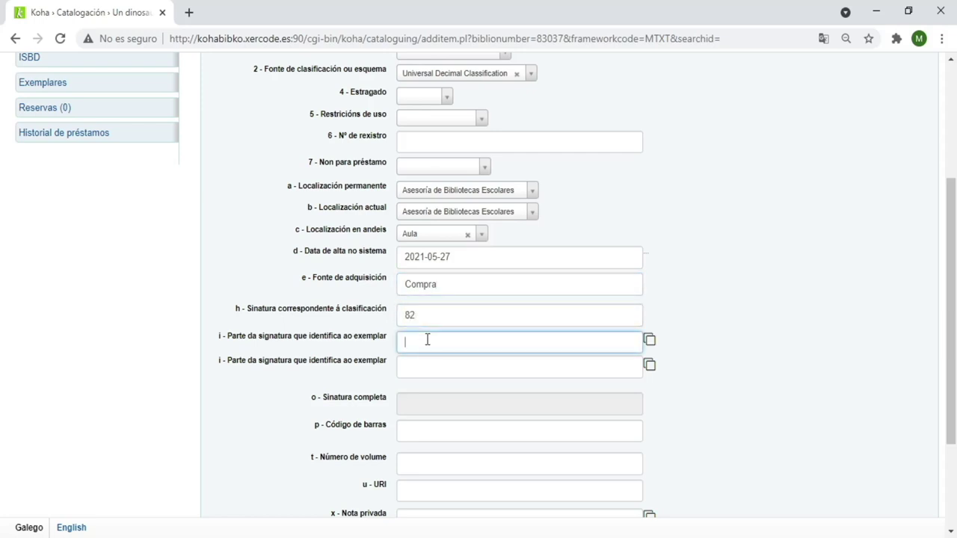
type("CAR")
left_click(446, 361)
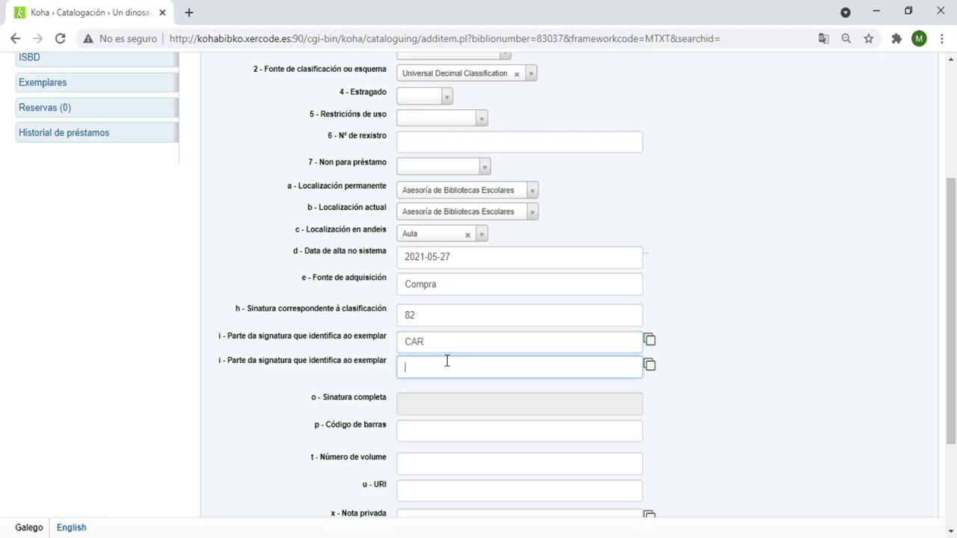
type("din")
left_click(755, 373)
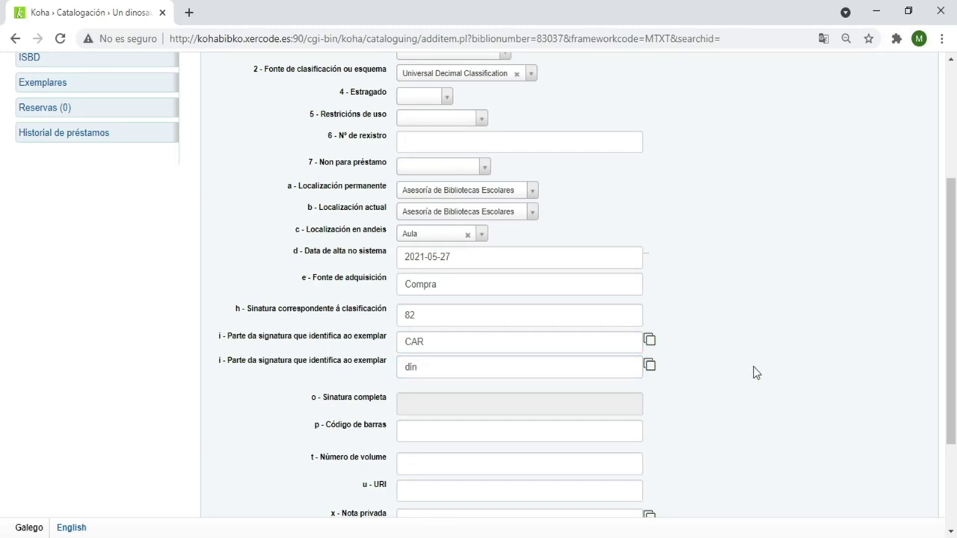
- Enter "cambiar tipo de item cando se reciban as adquisicións" in the item's second private note
scroll(756, 373, "down", 2)
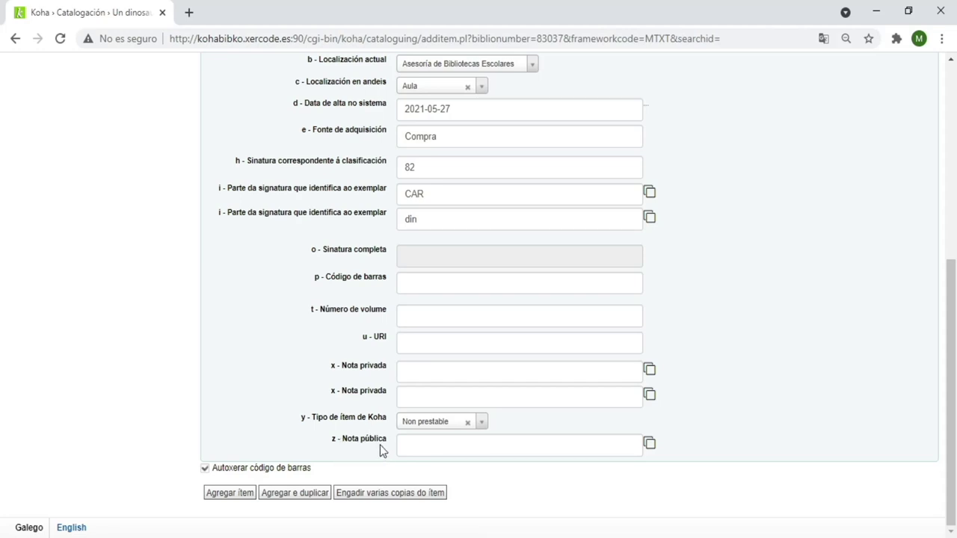
left_click(432, 394)
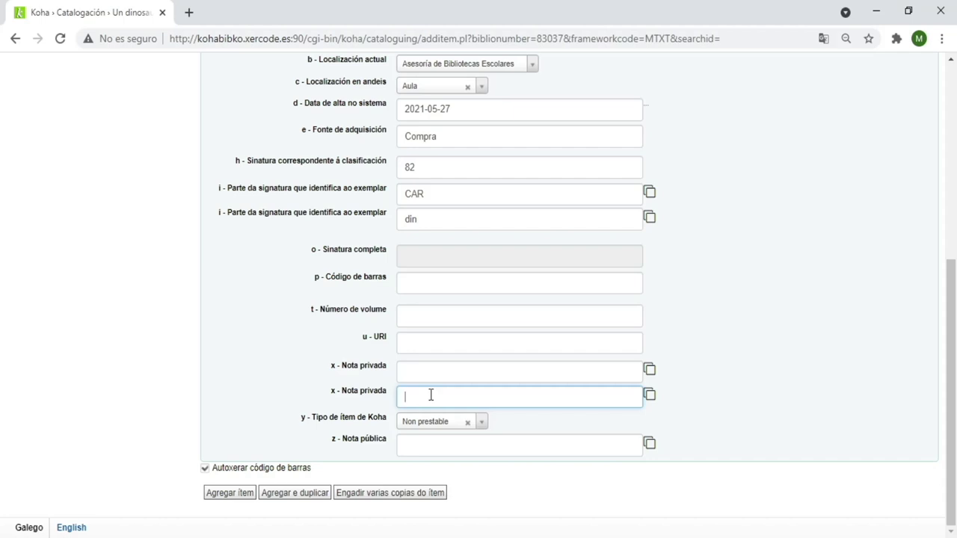
type("cambiar tipo de item cando se reciba")
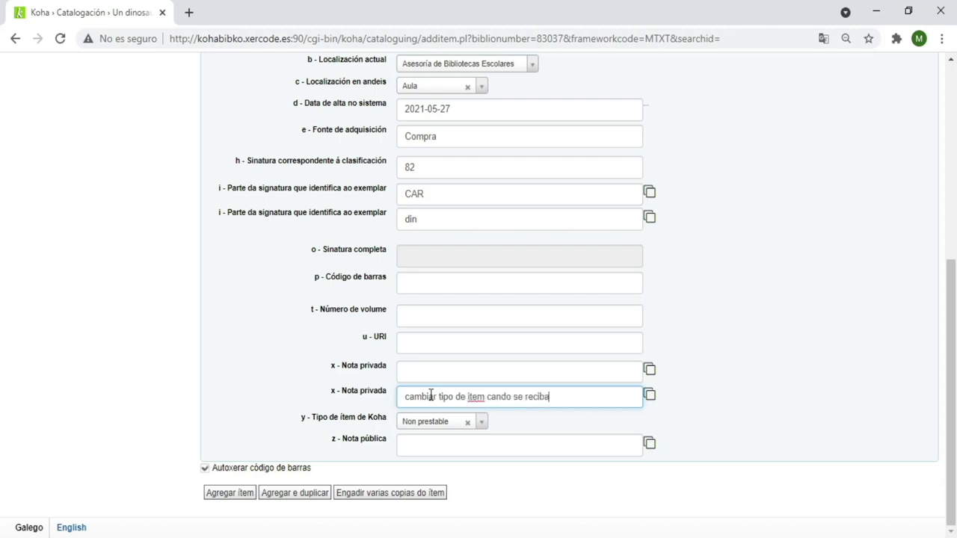
type("n as adquisicións")
- Add the item to the record and open the record's normal detail view
left_click(227, 495)
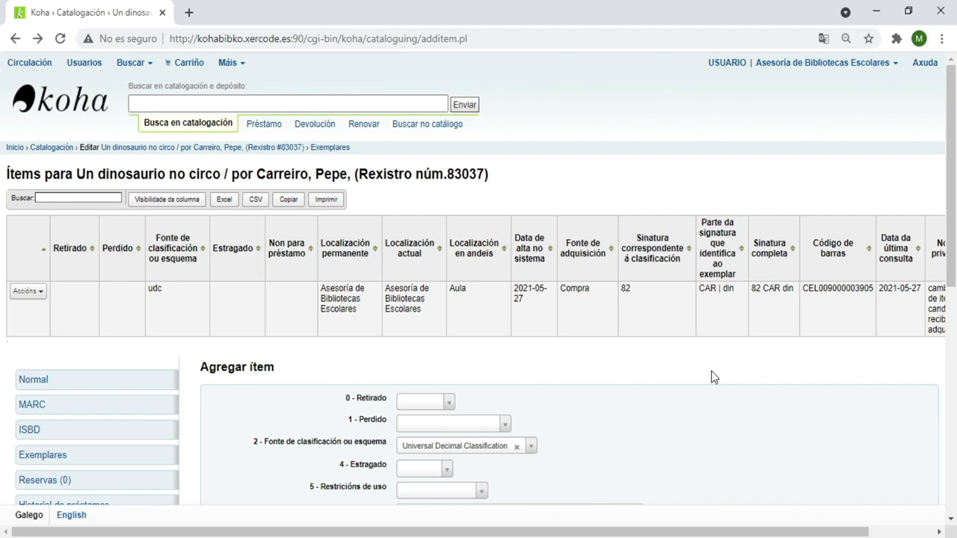
left_click(30, 383)
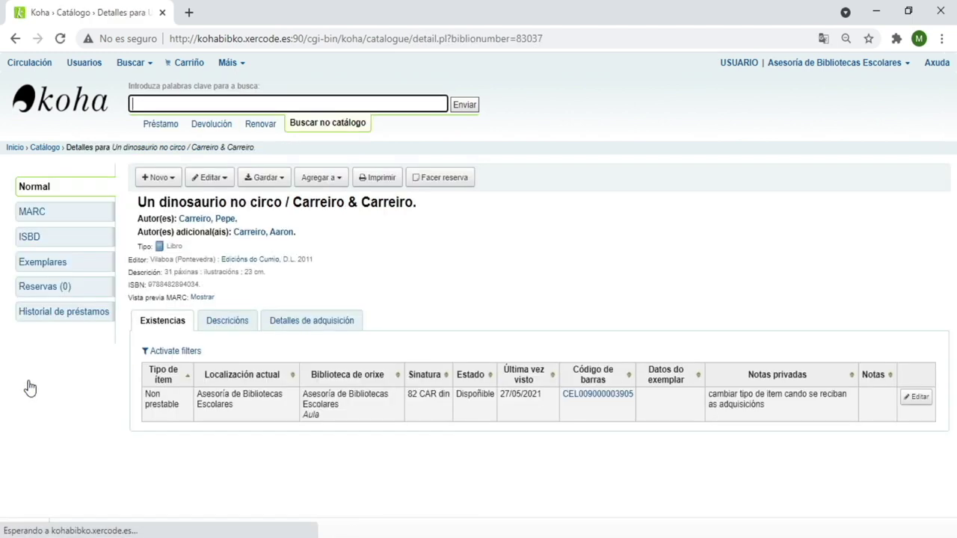